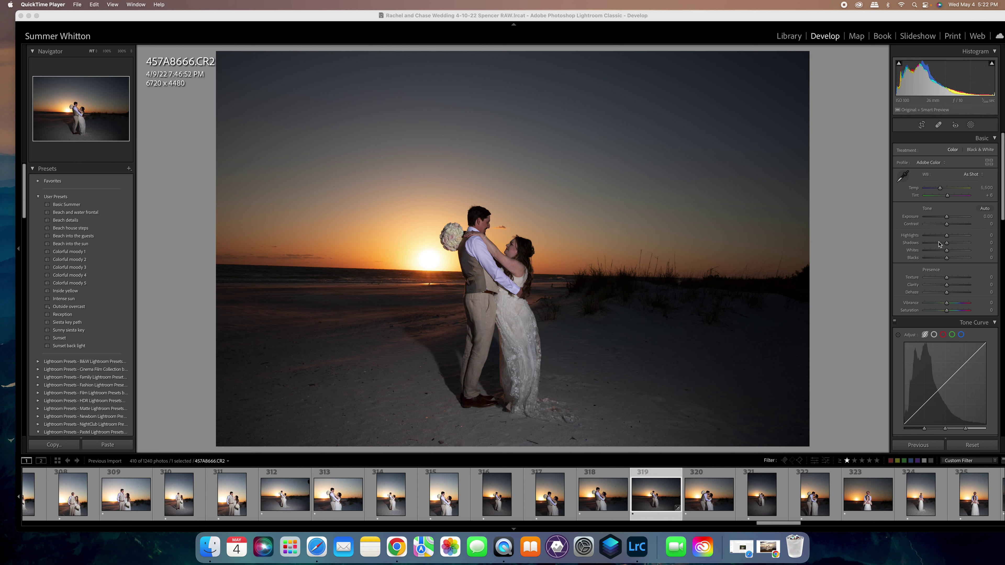
- Apply the Outside overcast user preset to the beach couple photo and reduce its exposure to +1.15
{"action": "left_click", "coordinate": [77, 308]}
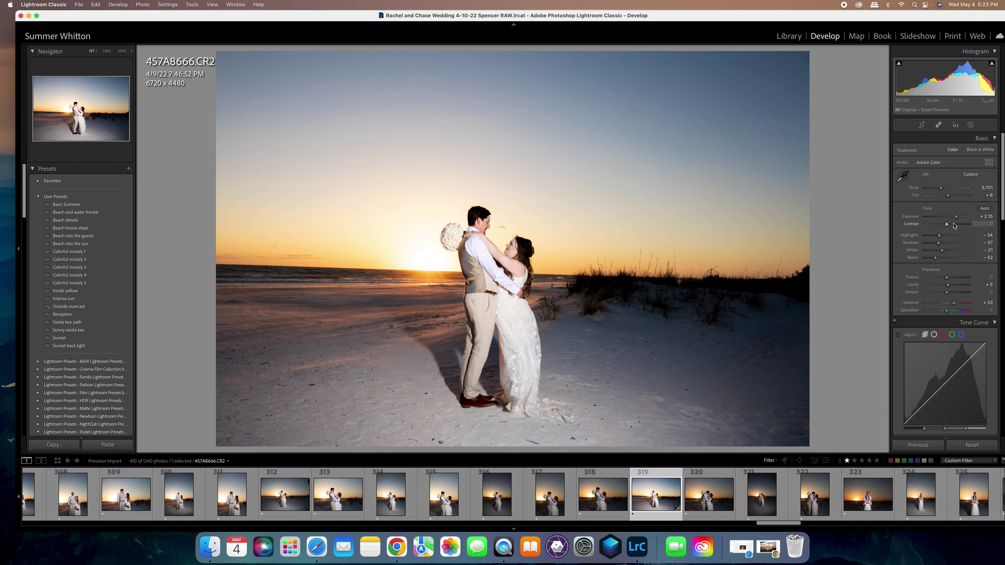
{"action": "left_click_drag", "start_coordinate": [956, 220], "coordinate": [952, 222]}
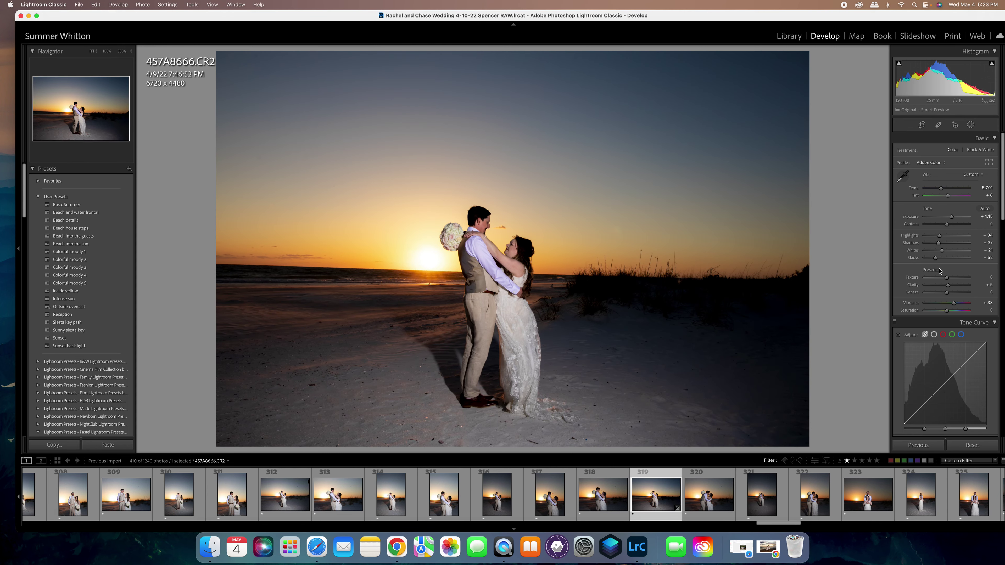
- Examine the preset's Tone Curve settings and compare its HSL hue and saturation values
{"action": "scroll", "coordinate": [941, 271], "scroll_direction": "down", "scroll_amount": 1}
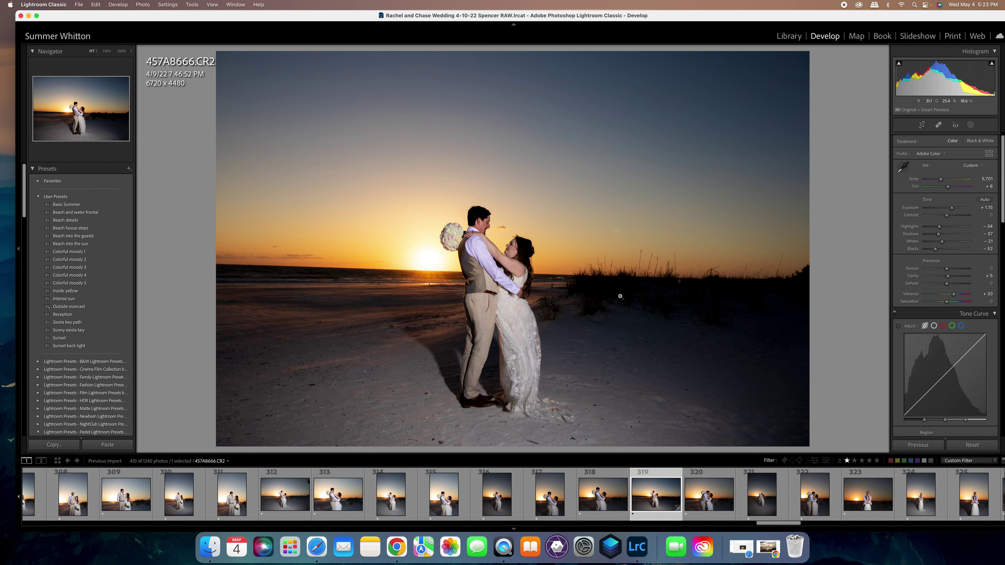
{"action": "scroll", "coordinate": [925, 279], "scroll_direction": "down", "scroll_amount": 2}
{"action": "scroll", "coordinate": [925, 278], "scroll_direction": "down", "scroll_amount": 8}
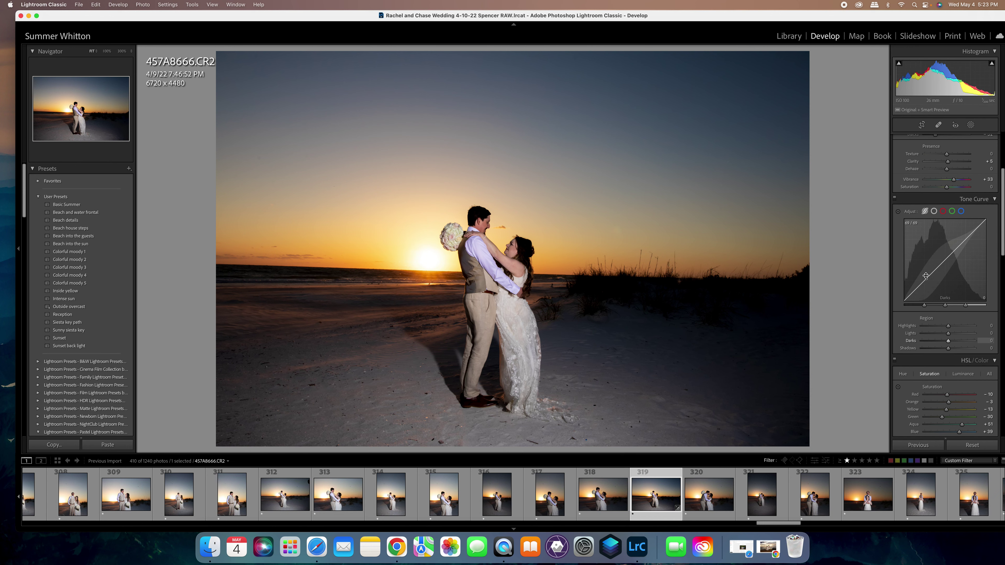
{"action": "scroll", "coordinate": [925, 278], "scroll_direction": "down", "scroll_amount": 2}
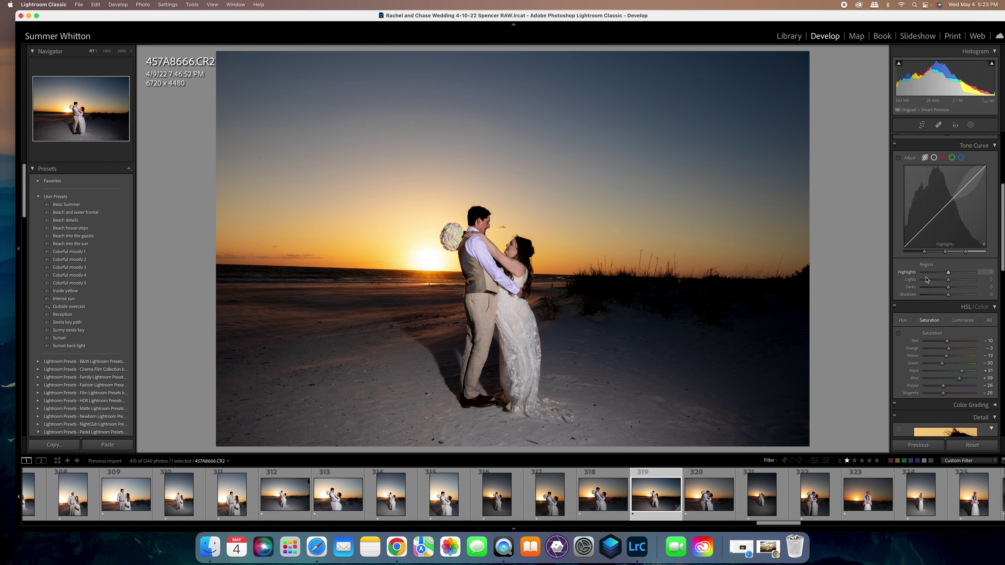
{"action": "scroll", "coordinate": [942, 304], "scroll_direction": "down", "scroll_amount": 3}
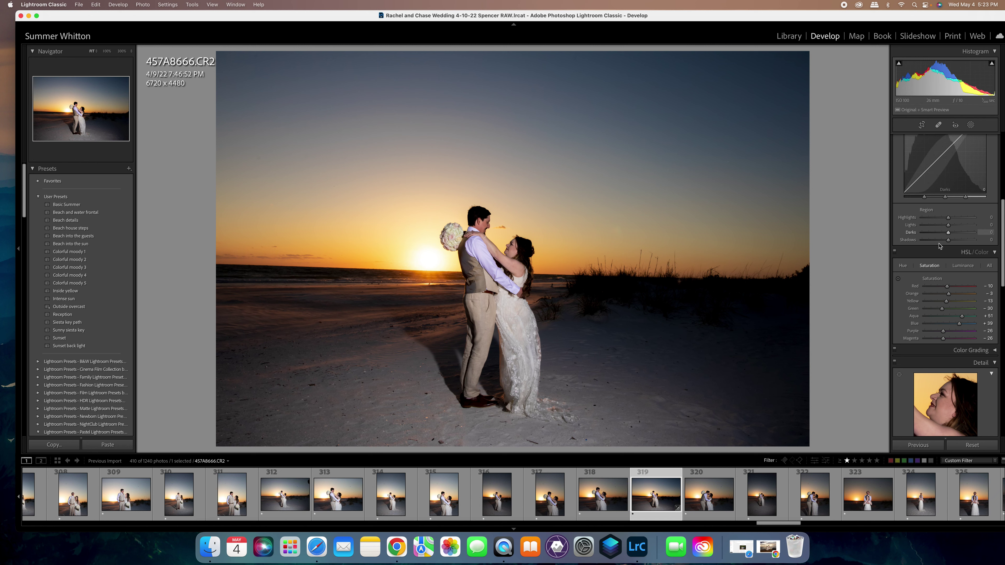
{"action": "left_click", "coordinate": [902, 265]}
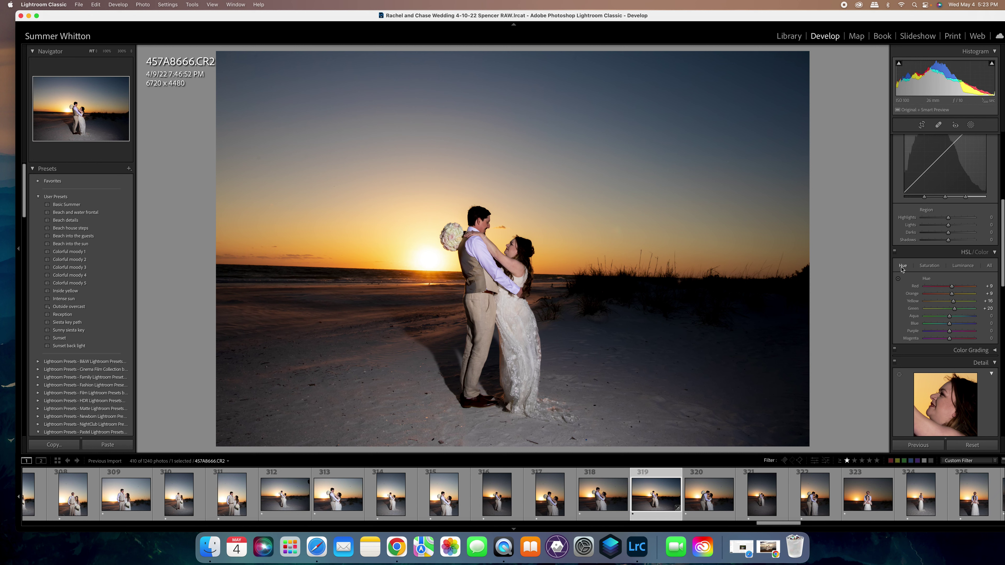
{"action": "left_click", "coordinate": [929, 267]}
{"action": "left_click", "coordinate": [902, 266]}
- Fine-tune the HSL saturation of individual colours, reducing purple to -43 and magenta to -46
{"action": "left_click", "coordinate": [930, 267]}
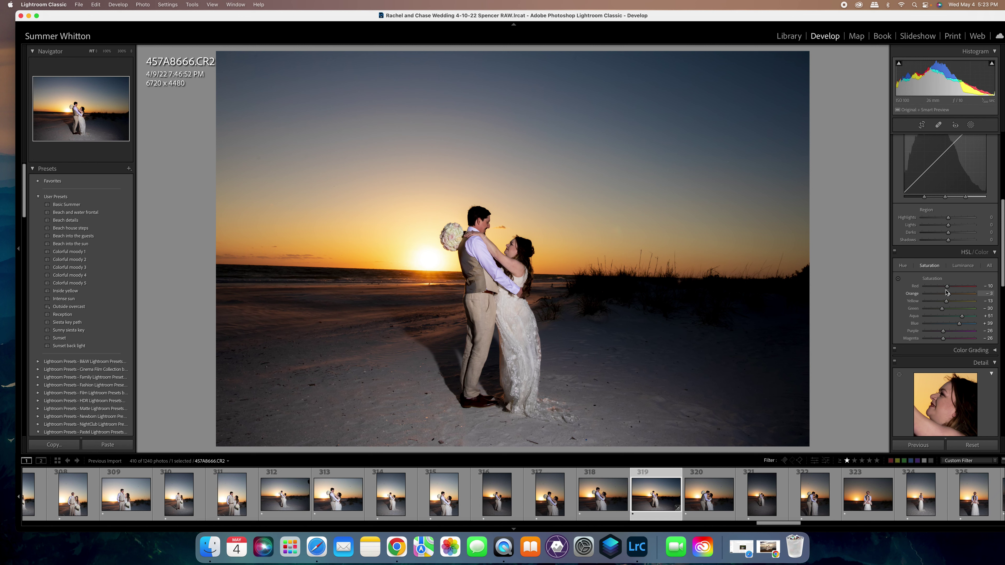
{"action": "left_click_drag", "start_coordinate": [946, 302], "coordinate": [945, 308]}
{"action": "left_click_drag", "start_coordinate": [963, 324], "coordinate": [962, 325]}
{"action": "left_click", "coordinate": [939, 331]}
{"action": "left_click", "coordinate": [937, 338]}
- Set the manual lens correction vignetting amount to +61 to brighten the photo's corners
{"action": "scroll", "coordinate": [938, 331], "scroll_direction": "down", "scroll_amount": 5}
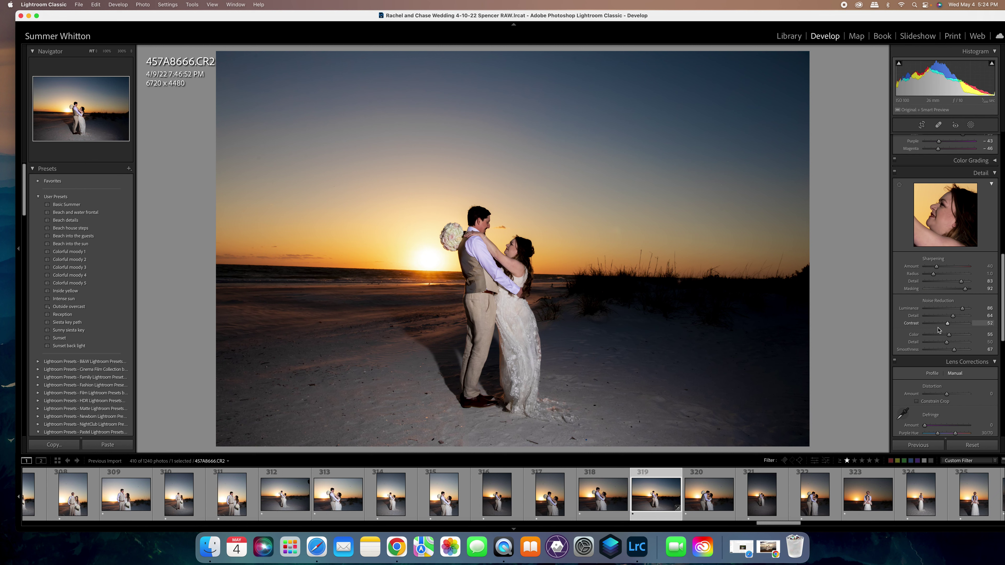
{"action": "scroll", "coordinate": [896, 338], "scroll_direction": "down", "scroll_amount": 3}
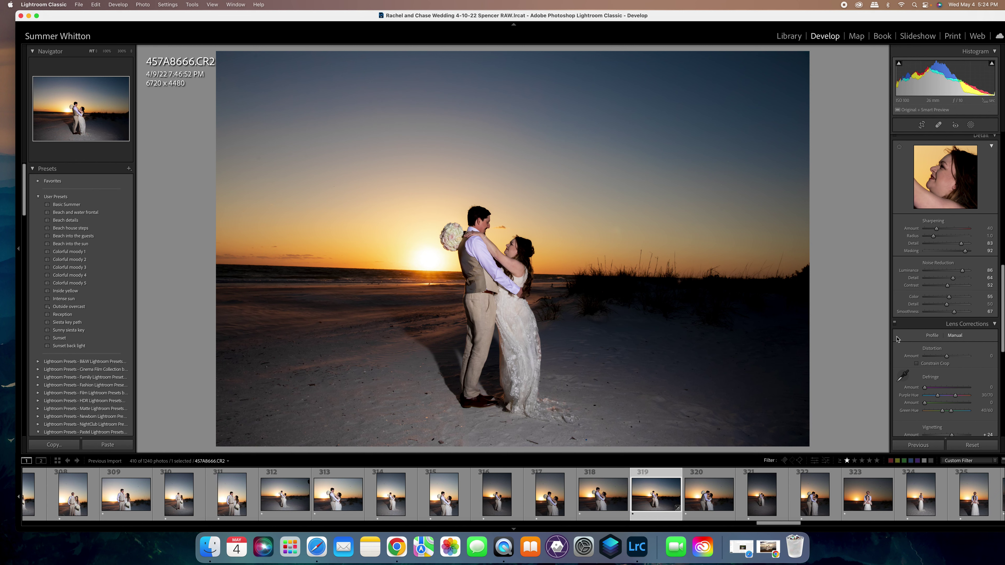
{"action": "scroll", "coordinate": [897, 339], "scroll_direction": "down", "scroll_amount": 8}
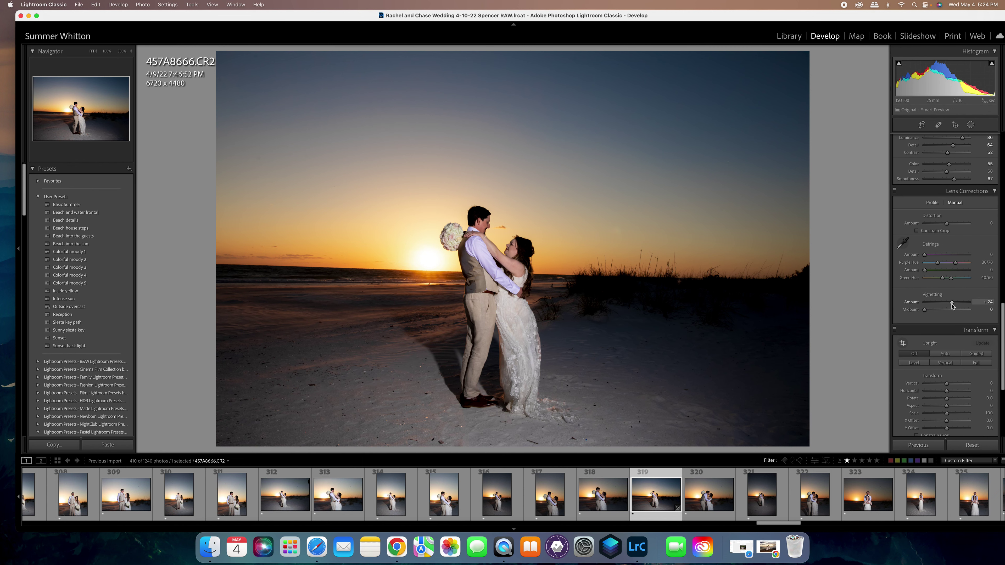
{"action": "left_click_drag", "start_coordinate": [951, 306], "coordinate": [960, 305]}
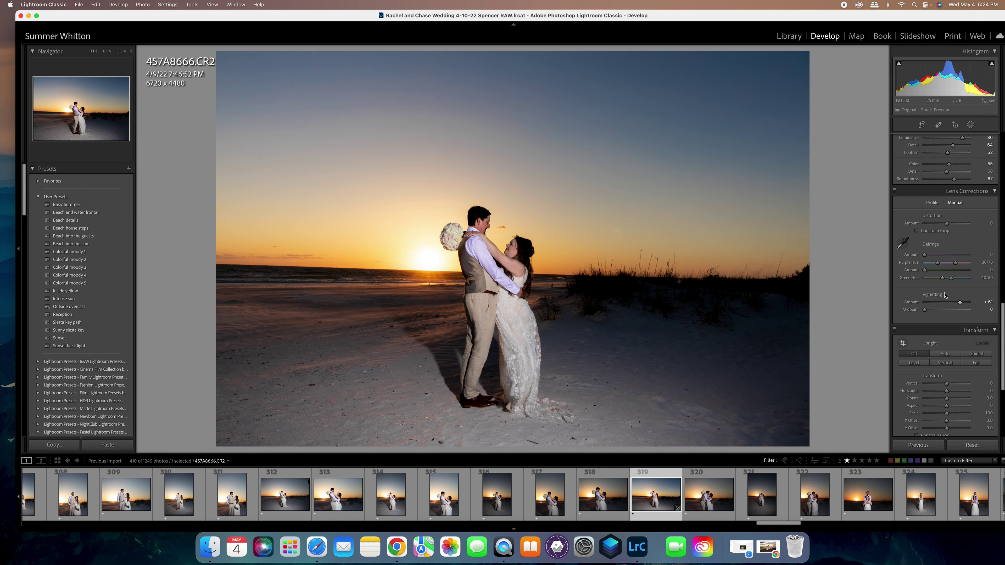
- Add a large radial gradient mask over the dark dunes and sand beside the couple
{"action": "scroll", "coordinate": [950, 298], "scroll_direction": "up", "scroll_amount": 5}
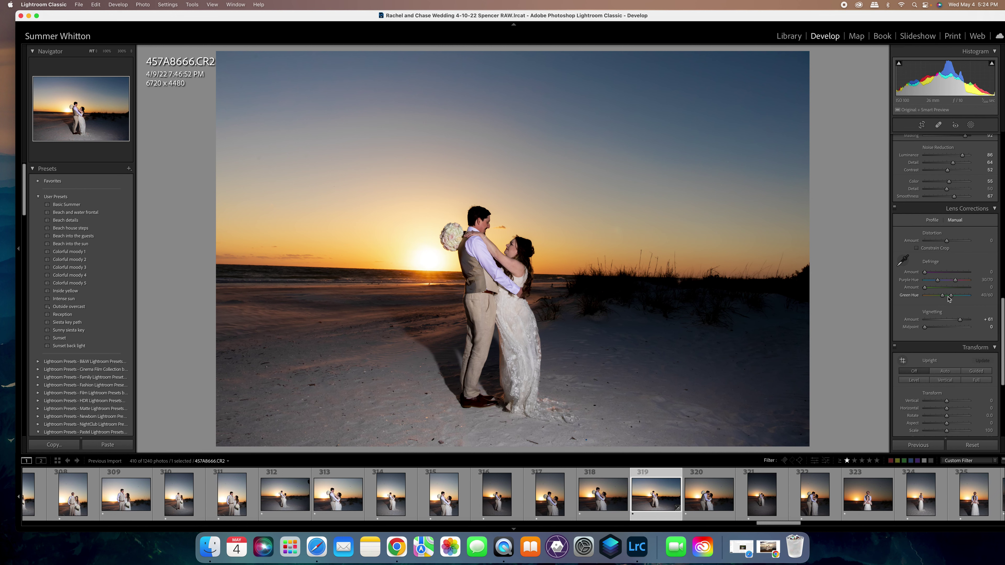
{"action": "scroll", "coordinate": [948, 299], "scroll_direction": "up", "scroll_amount": 5}
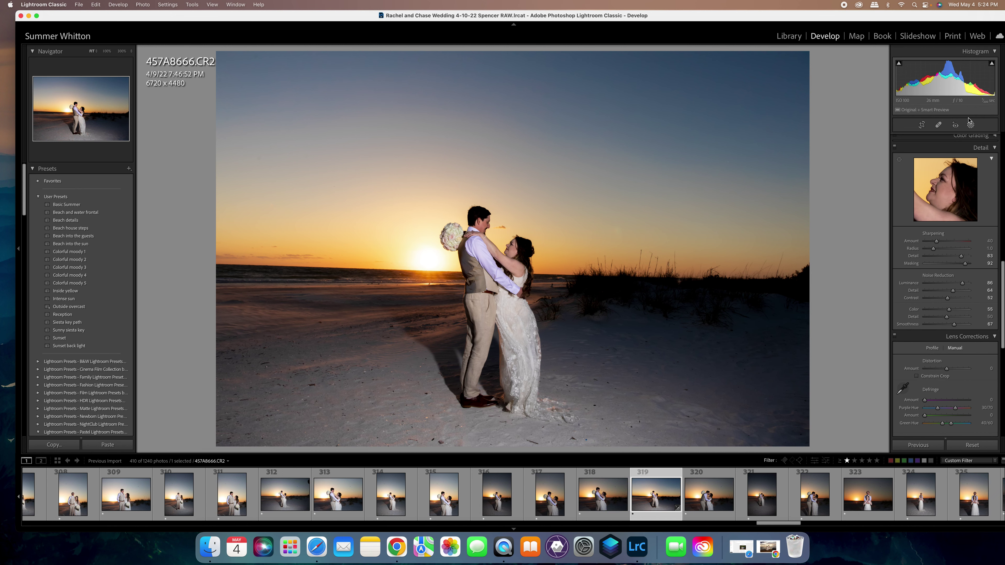
{"action": "key", "text": "shift+w"}
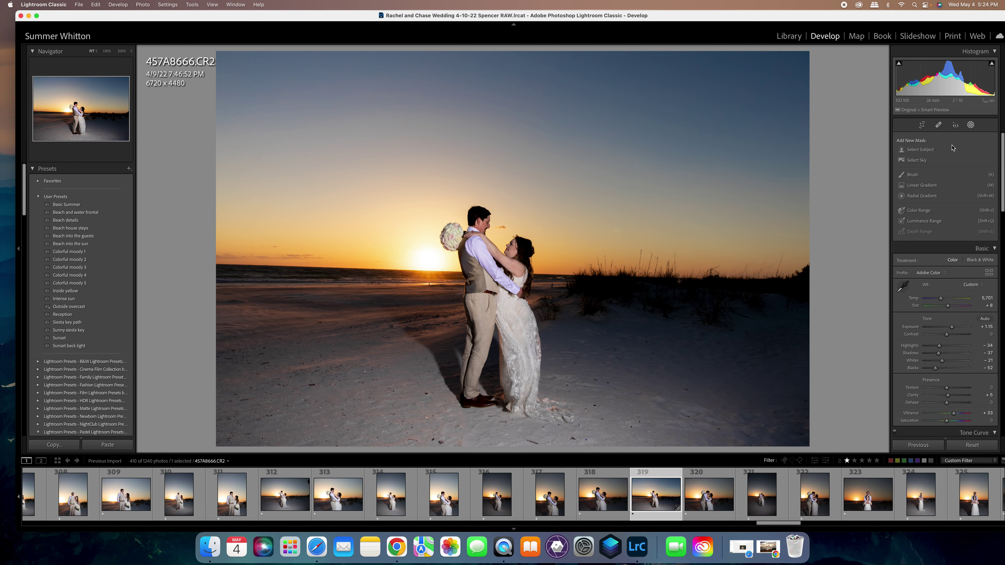
{"action": "left_click", "coordinate": [927, 196]}
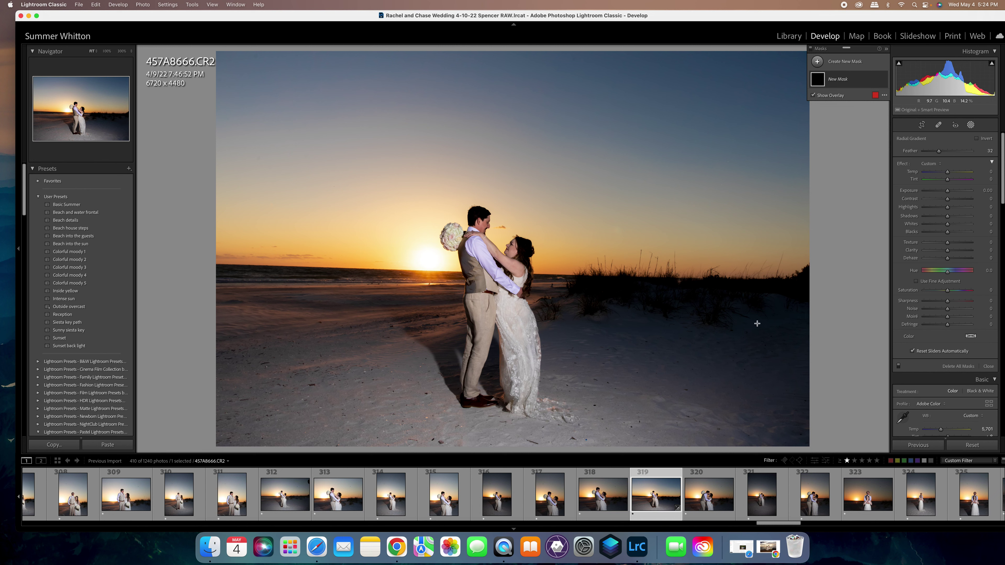
{"action": "left_click_drag", "start_coordinate": [728, 306], "coordinate": [831, 368]}
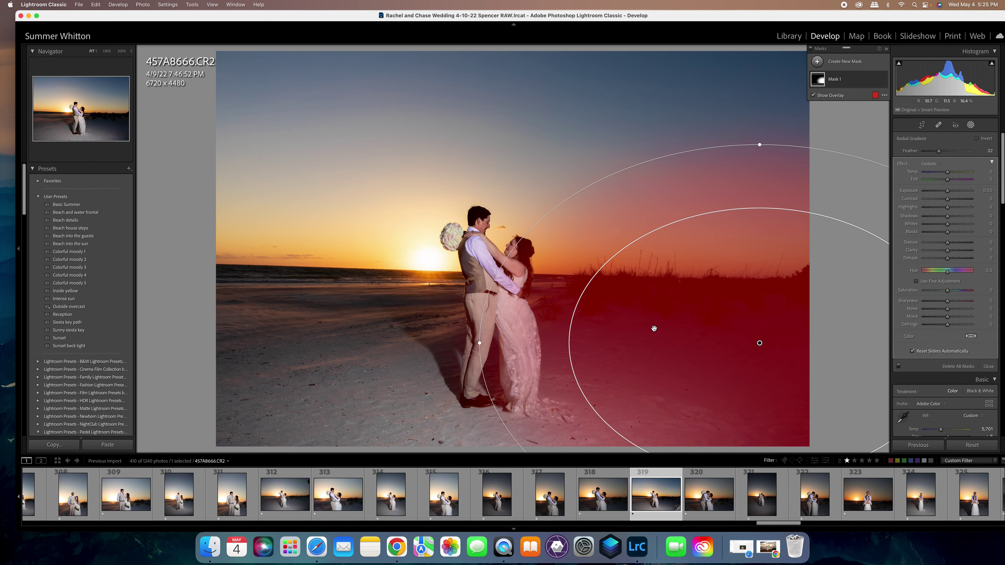
- Hide the mask overlay and set the radial mask's exposure to 0.95 and temperature to 7, with a slight tint increase
{"action": "key", "text": "o"}
{"action": "left_click_drag", "start_coordinate": [948, 194], "coordinate": [950, 173]}
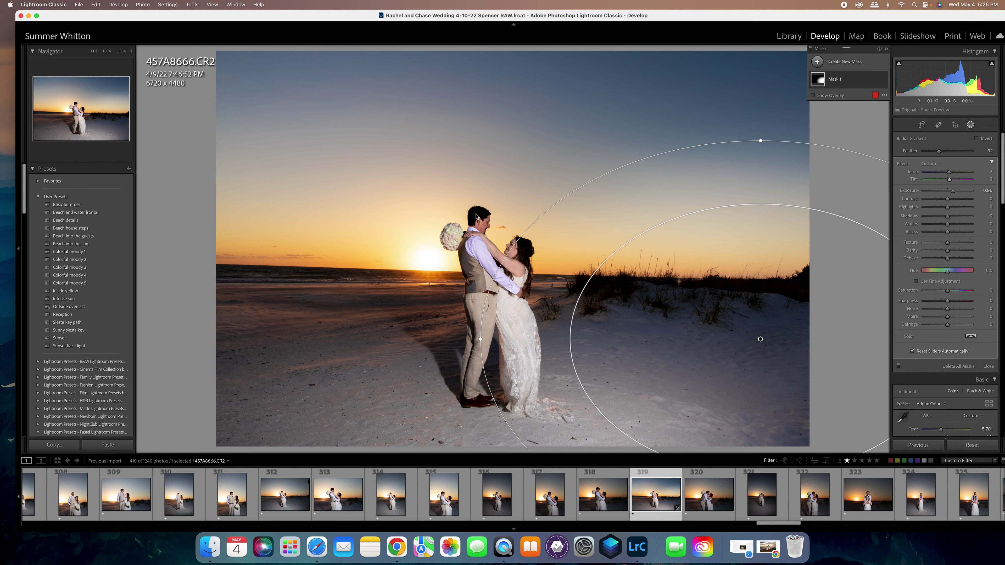
{"action": "left_click", "coordinate": [970, 126]}
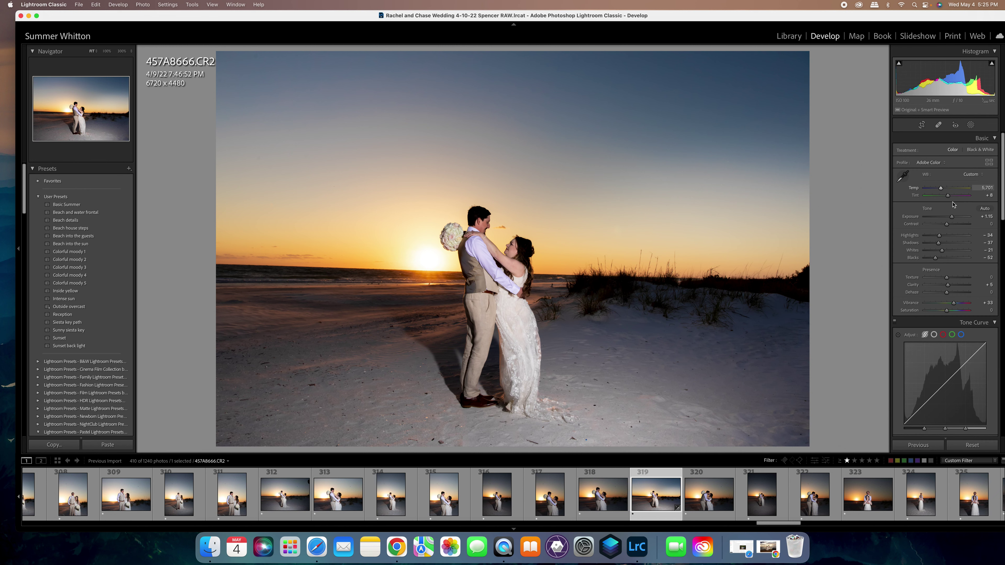
- Raise the whole photo's shadows to +13, and shift the radial mask slightly over the dunes while lifting its shadows
{"action": "left_click_drag", "start_coordinate": [944, 244], "coordinate": [950, 245]}
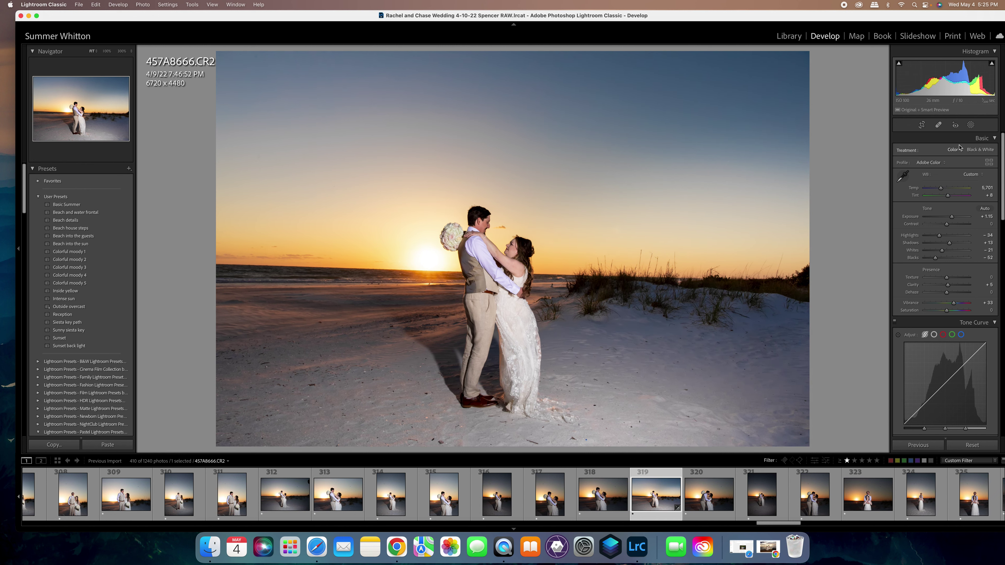
{"action": "left_click", "coordinate": [970, 124]}
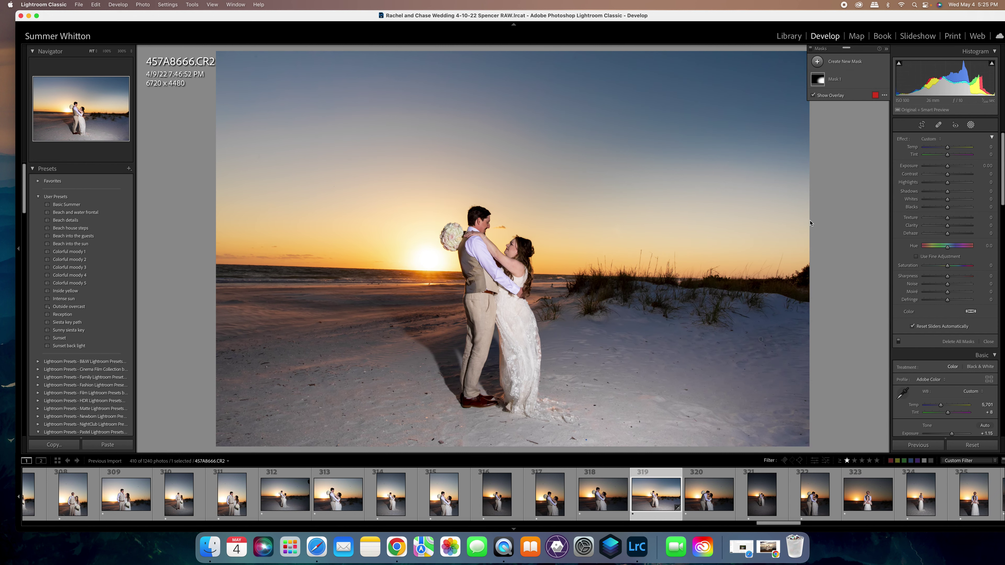
{"action": "left_click", "coordinate": [817, 81]}
{"action": "left_click_drag", "start_coordinate": [774, 221], "coordinate": [766, 285]}
{"action": "left_click_drag", "start_coordinate": [948, 215], "coordinate": [953, 217]}
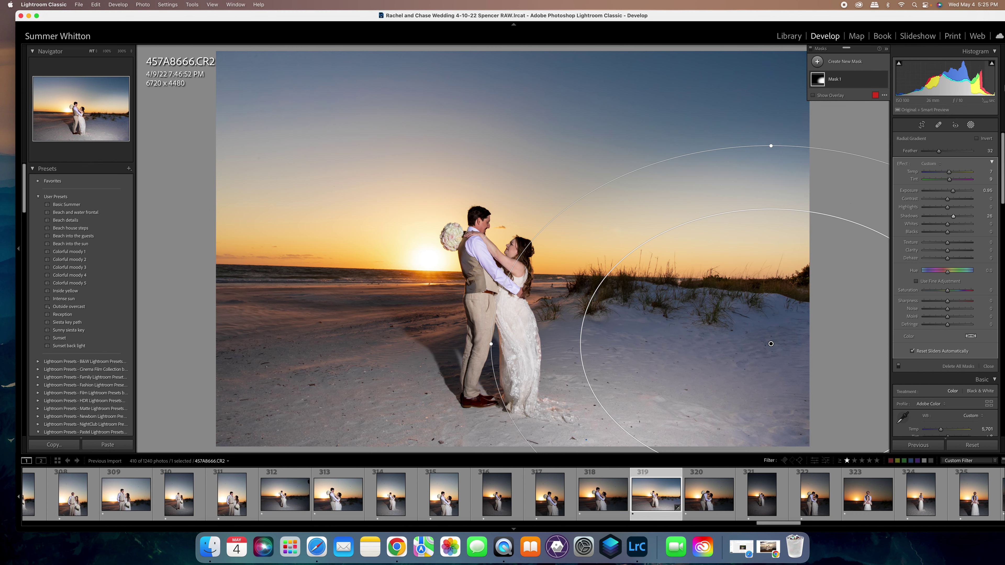
{"action": "left_click", "coordinate": [970, 124]}
- Straighten the horizon by rotating the crop to an angle of -1.75
{"action": "left_click", "coordinate": [921, 125]}
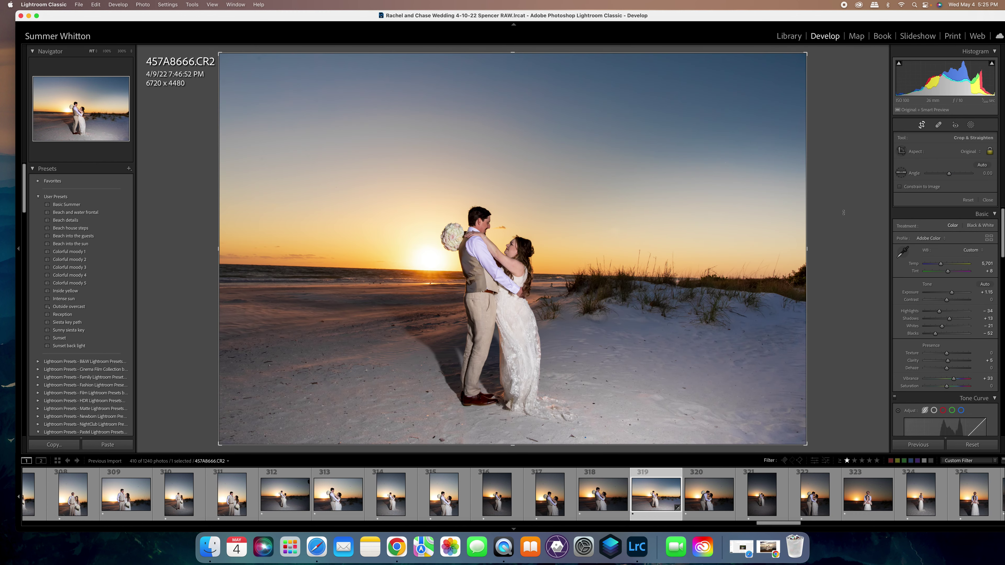
{"action": "left_click_drag", "start_coordinate": [844, 204], "coordinate": [843, 210]}
{"action": "left_click_drag", "start_coordinate": [720, 217], "coordinate": [721, 217]}
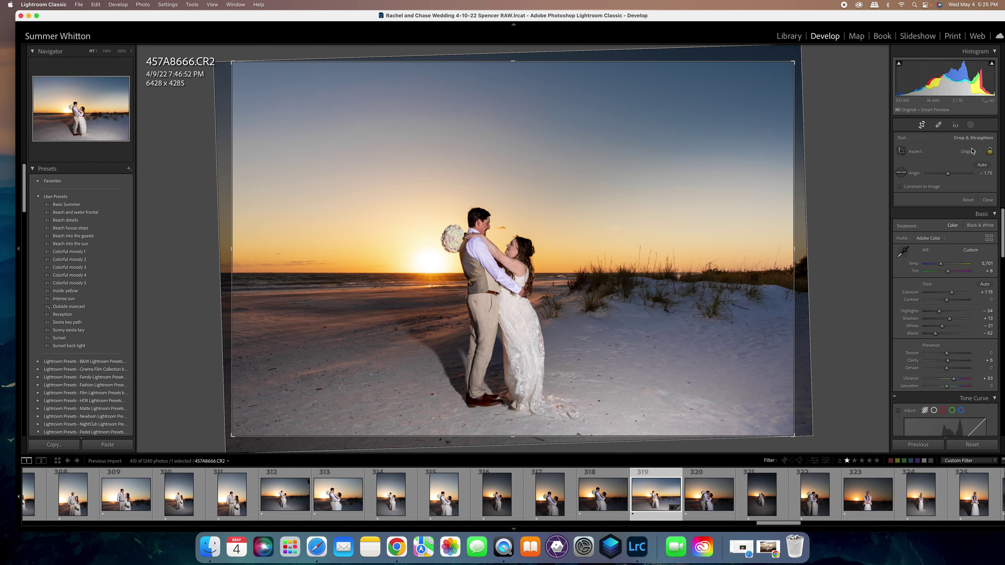
- Lower the whole photo's exposure to +1.10 and warm its white balance temperature to 5,856
{"action": "left_click", "coordinate": [971, 125]}
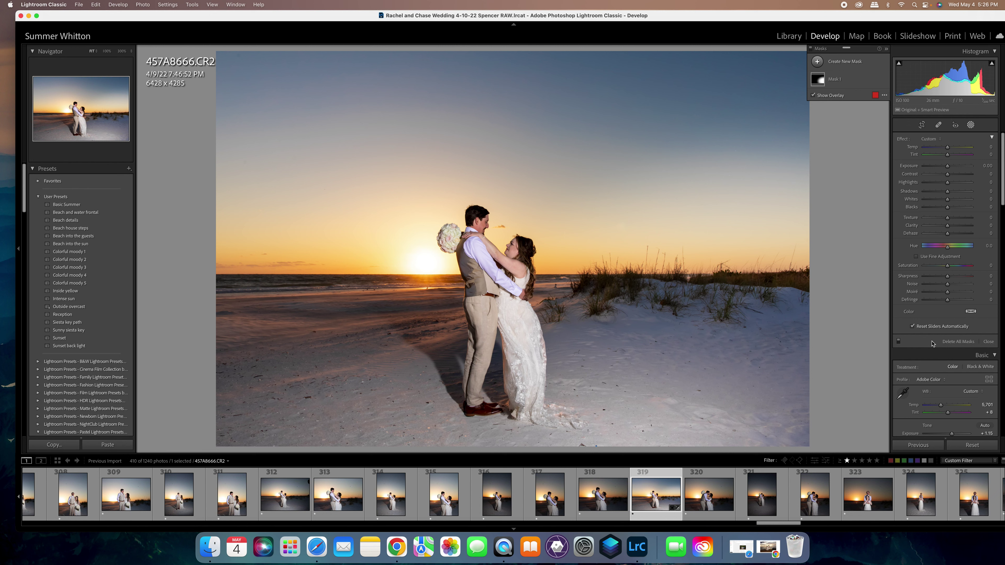
{"action": "left_click", "coordinate": [970, 126]}
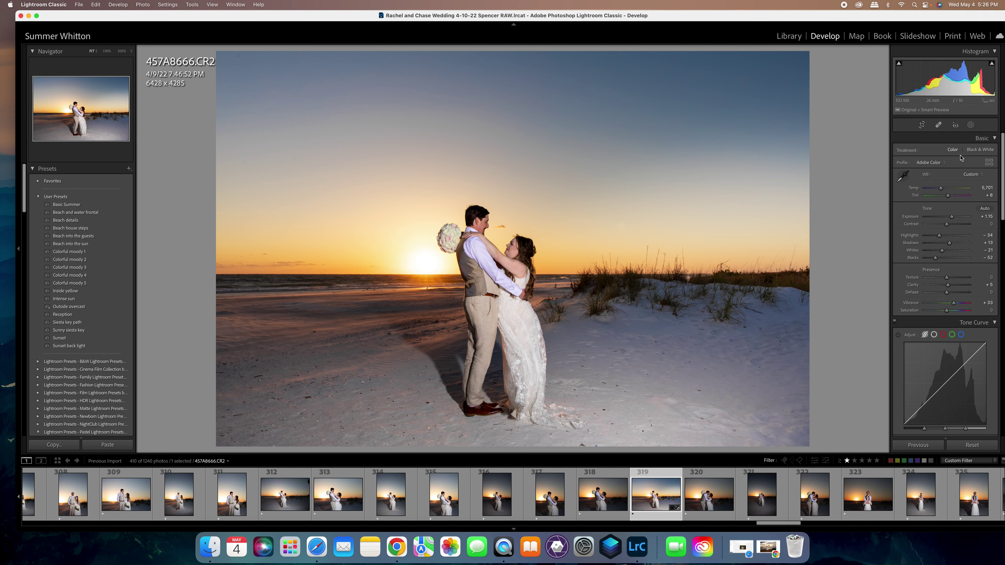
{"action": "left_click_drag", "start_coordinate": [951, 220], "coordinate": [944, 192]}
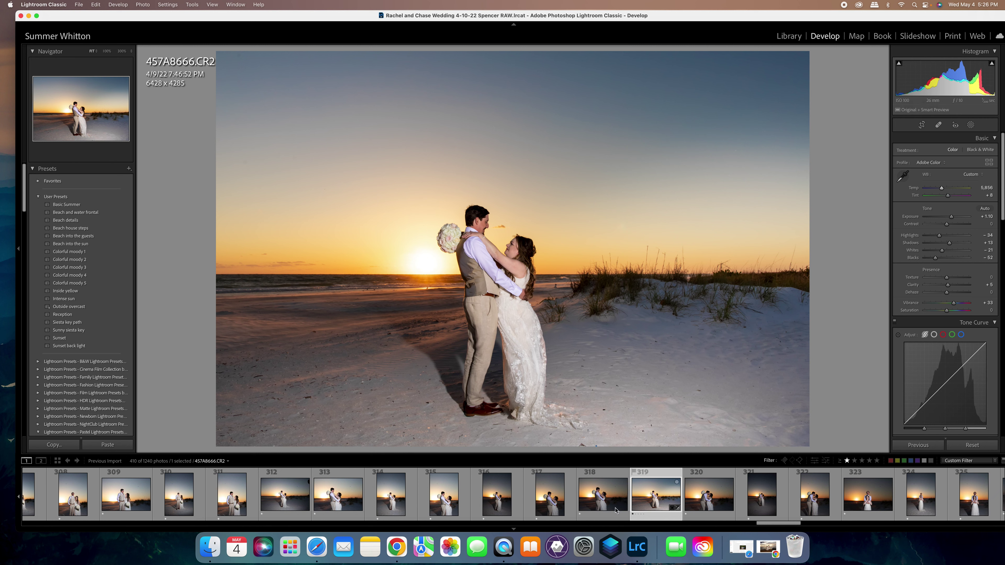
- Synchronize the edited photo's settings, including Mask 1 but not crop or spot removal, to photos 318, 321 and 323
{"action": "left_click", "coordinate": [600, 500], "text": "super"}
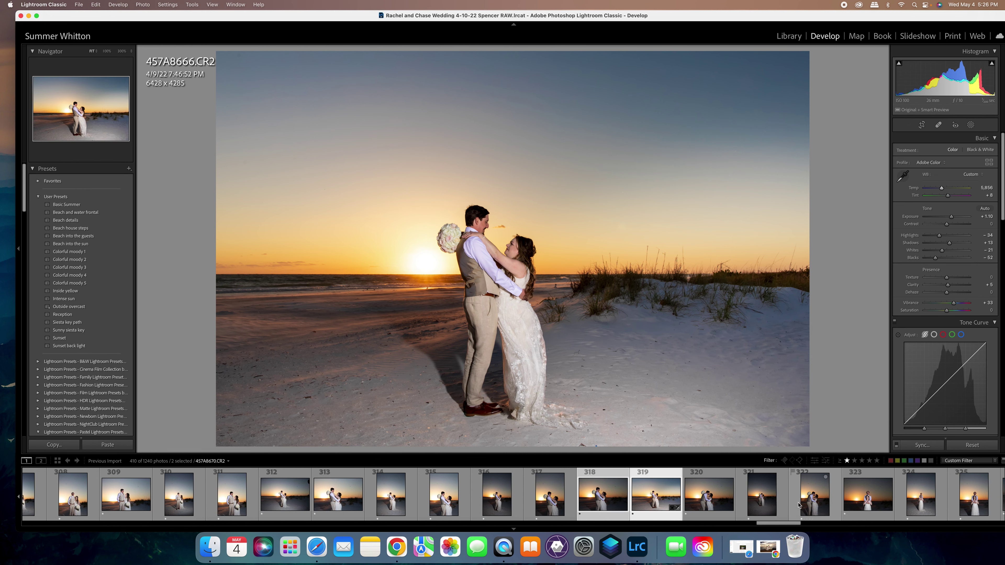
{"action": "left_click", "coordinate": [762, 500], "text": "super"}
{"action": "scroll", "coordinate": [787, 502], "scroll_direction": "right", "scroll_amount": 4}
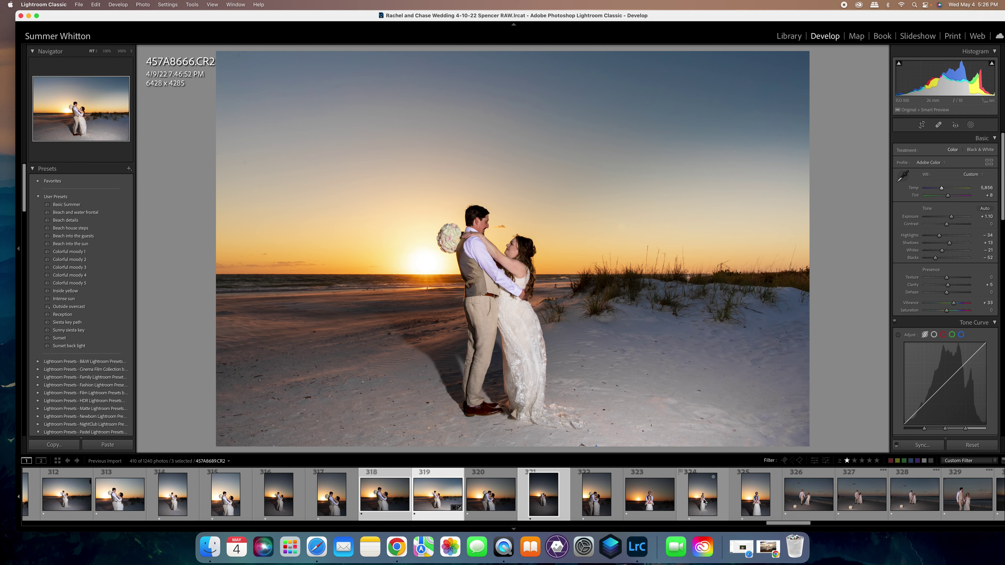
{"action": "left_click", "coordinate": [656, 506], "text": "super"}
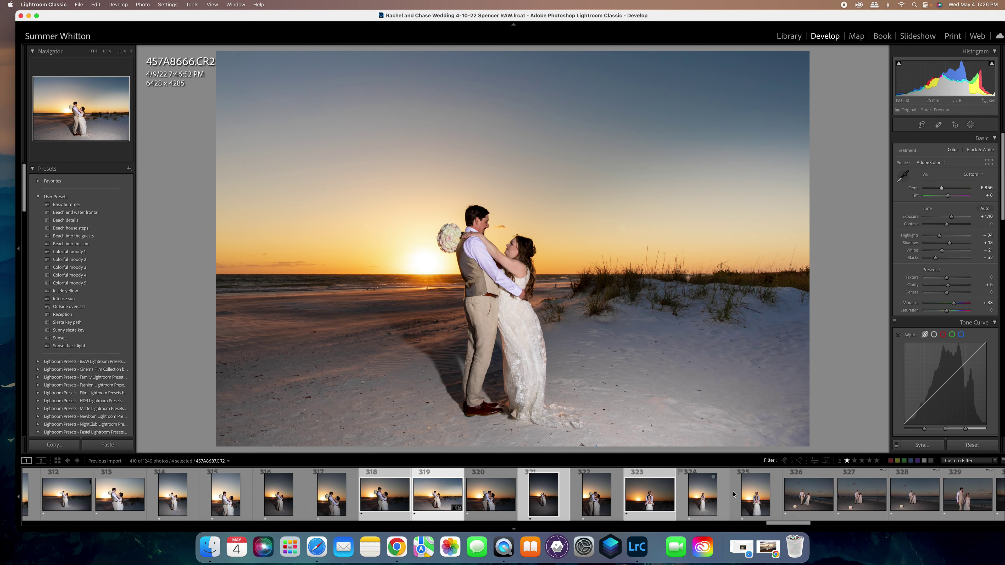
{"action": "left_click", "coordinate": [914, 445]}
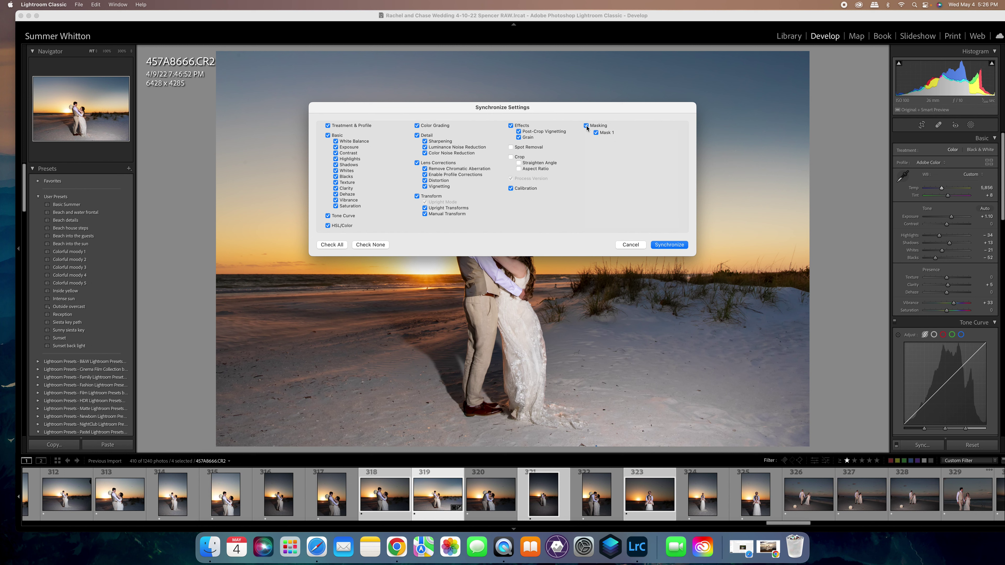
{"action": "left_click", "coordinate": [667, 245]}
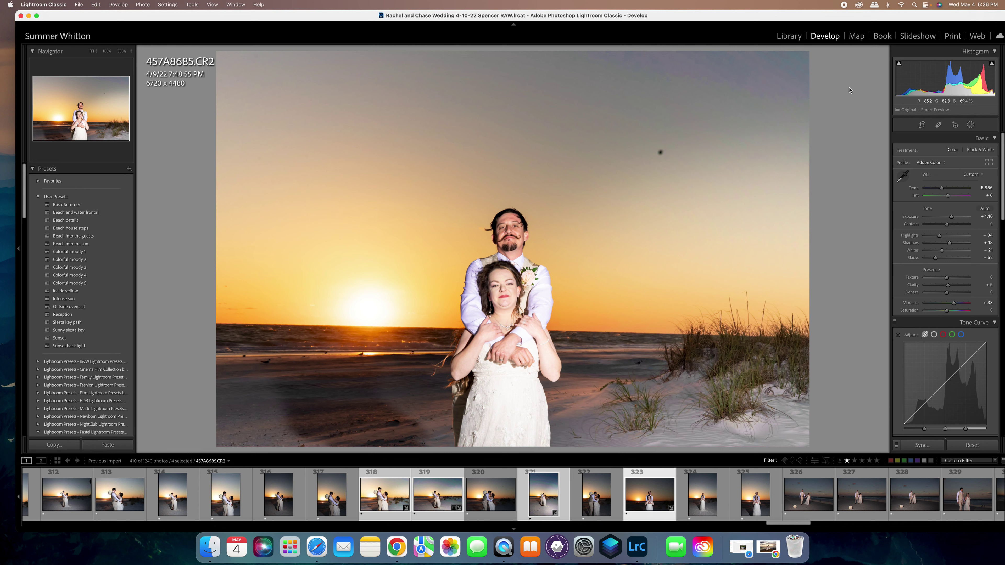
- Clone out the dark spot in the sky of photo 457A8685.CR2 using a nearby patch of clean sky
{"action": "left_click", "coordinate": [938, 125]}
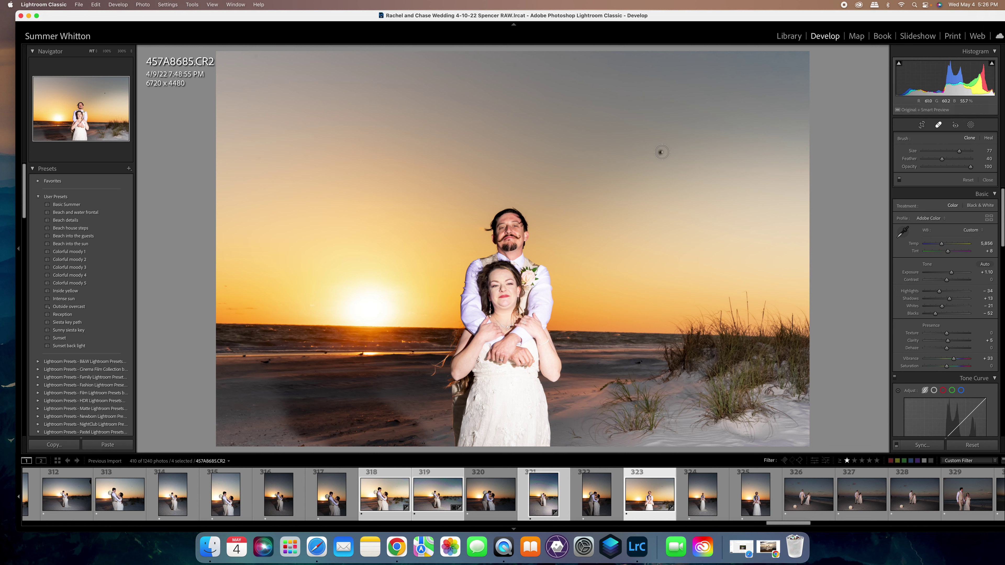
{"action": "left_click", "coordinate": [661, 152]}
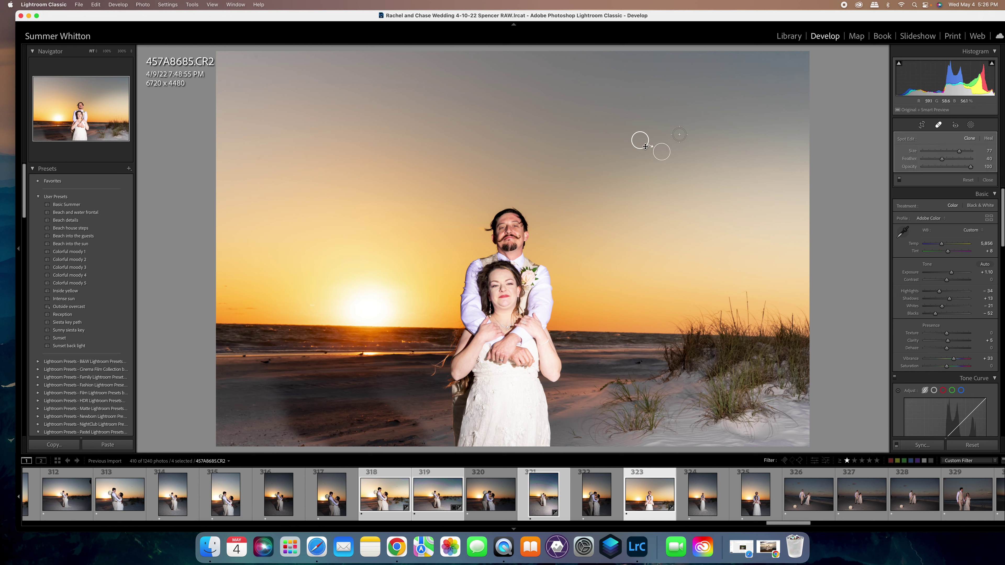
{"action": "left_click_drag", "start_coordinate": [647, 142], "coordinate": [655, 143]}
- Move Mask 1's radial gradient over the dune grass beside the couple and set the mask's exposure to 0.67
{"action": "left_click", "coordinate": [970, 126]}
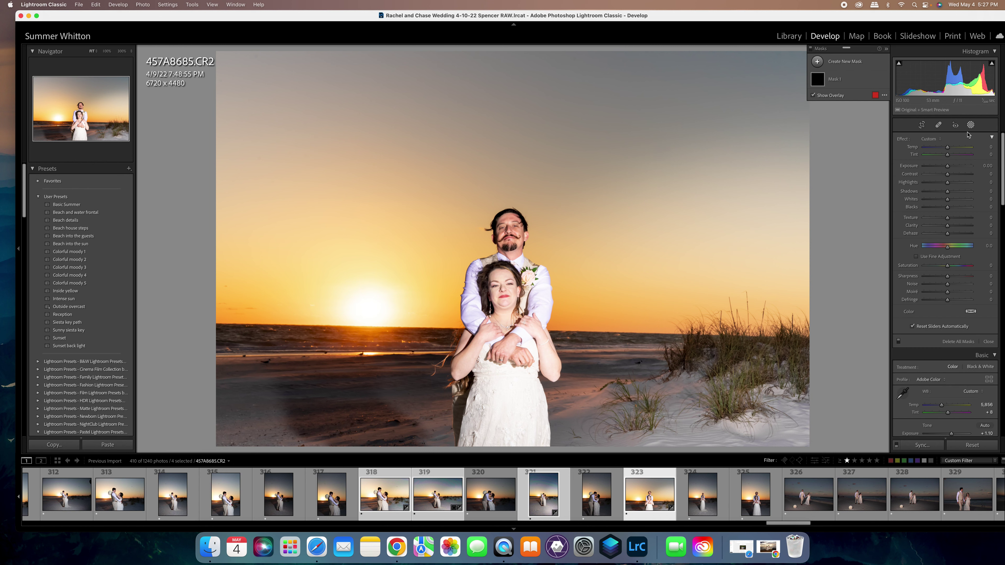
{"action": "left_click", "coordinate": [817, 79]}
{"action": "left_click_drag", "start_coordinate": [706, 242], "coordinate": [823, 283]}
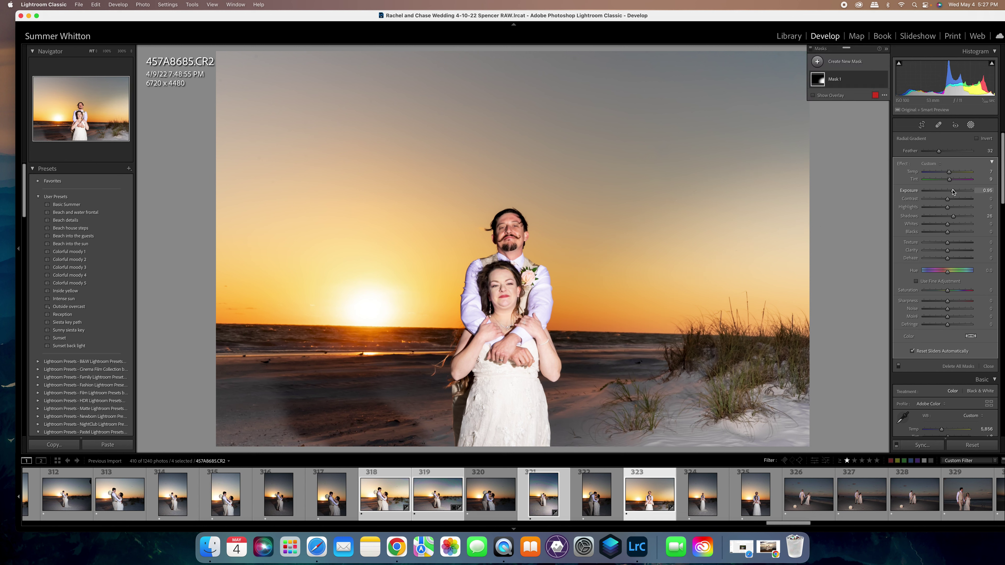
{"action": "left_click_drag", "start_coordinate": [952, 190], "coordinate": [949, 194]}
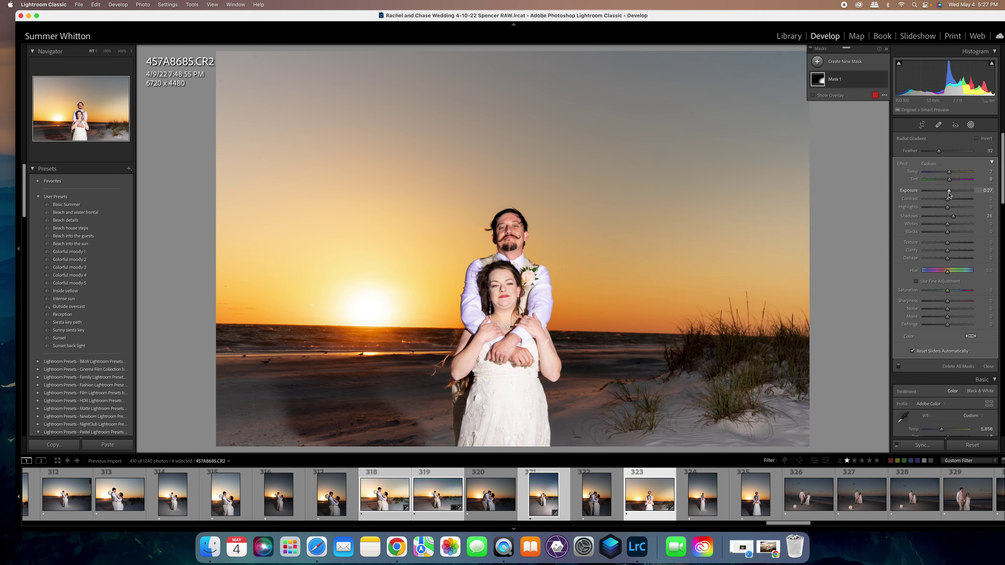
{"action": "left_click_drag", "start_coordinate": [740, 377], "coordinate": [743, 381]}
{"action": "left_click_drag", "start_coordinate": [948, 190], "coordinate": [950, 193]}
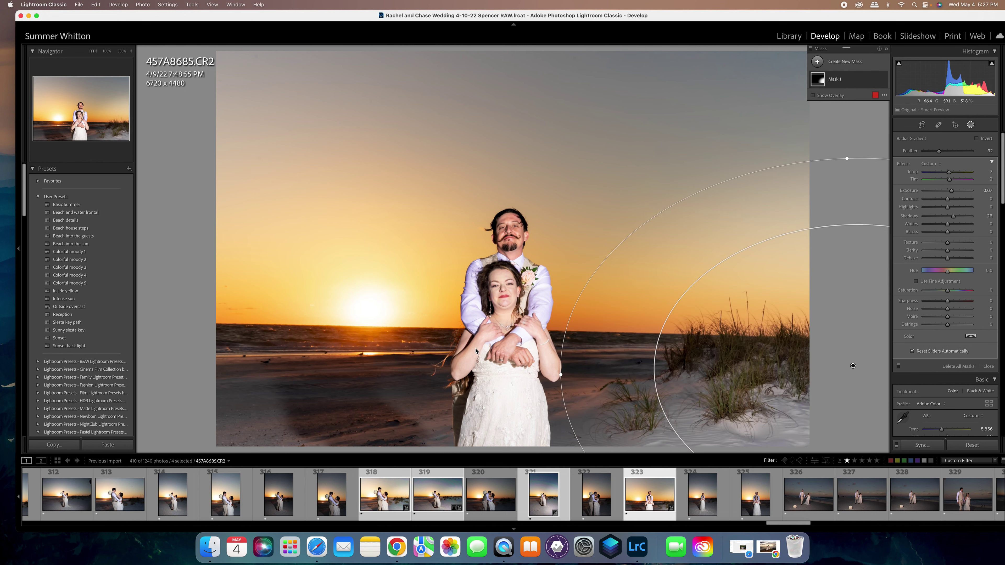
{"action": "left_click", "coordinate": [970, 125]}
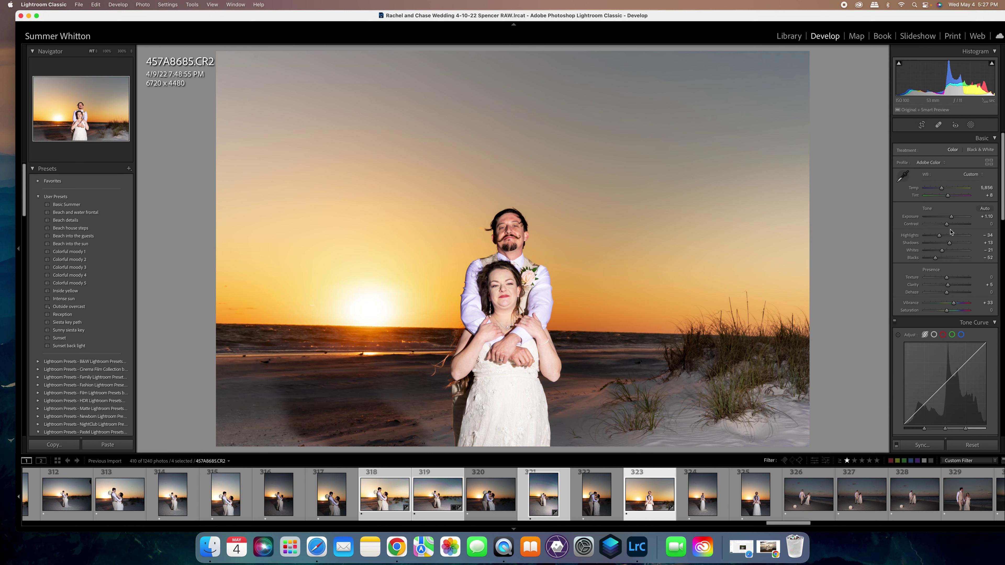
- Set the whole photo's highlights to -66 and exposure to +0.85
{"action": "left_click", "coordinate": [932, 236]}
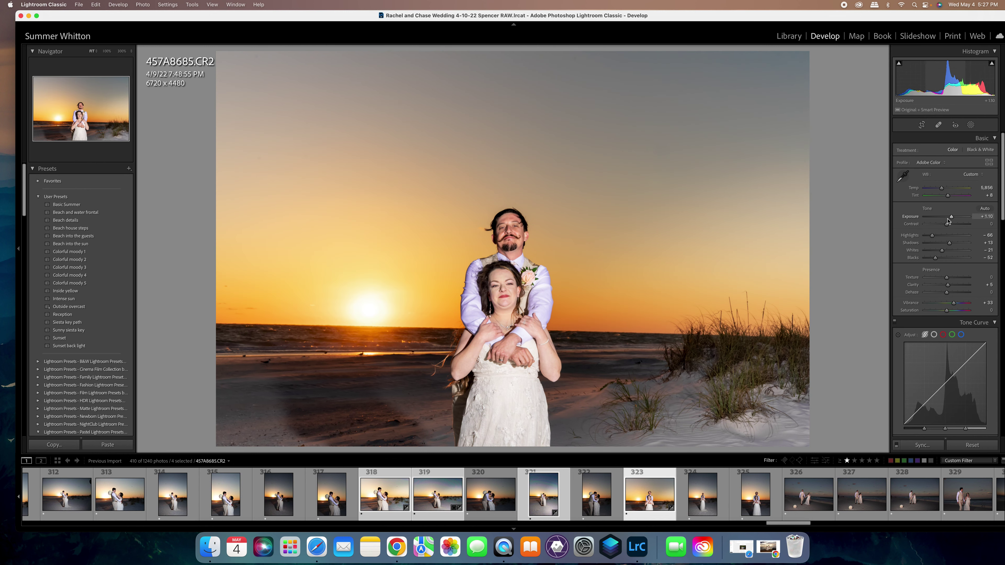
{"action": "left_click_drag", "start_coordinate": [949, 220], "coordinate": [948, 221]}
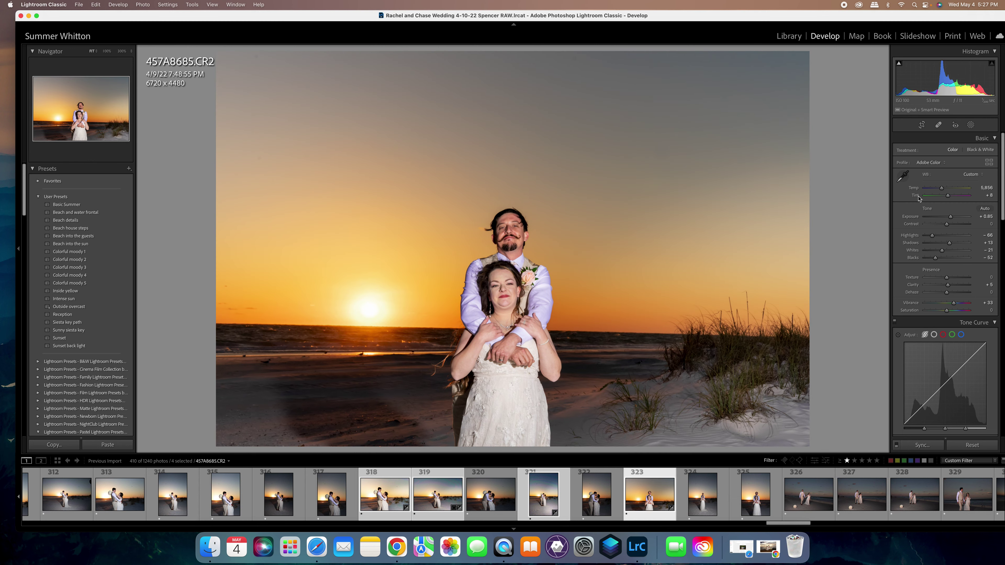
- Shift Mask 1's radial gradient lower so it centres on the sand below the dune grass
{"action": "left_click", "coordinate": [970, 124]}
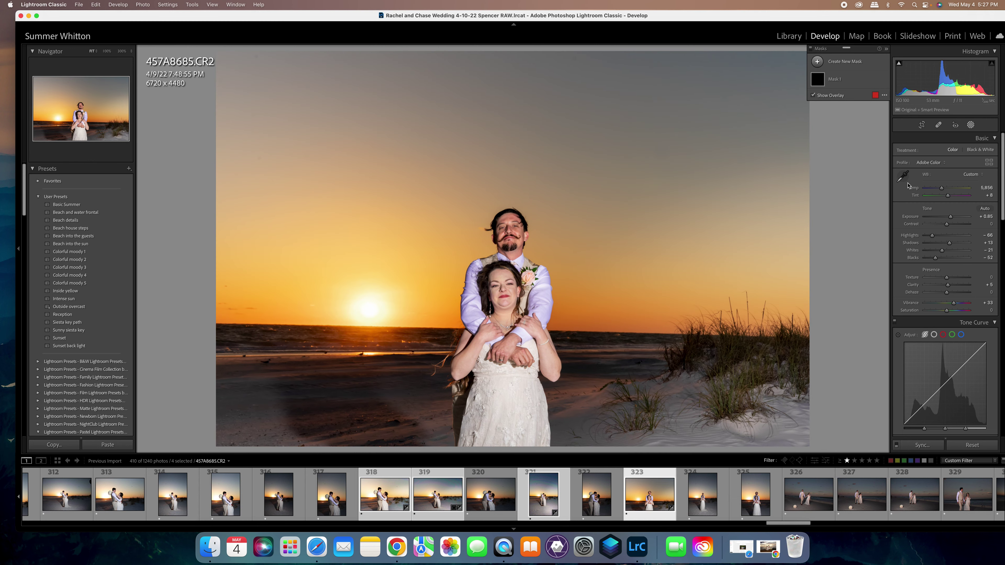
{"action": "left_click", "coordinate": [803, 368]}
{"action": "left_click_drag", "start_coordinate": [792, 357], "coordinate": [774, 409]}
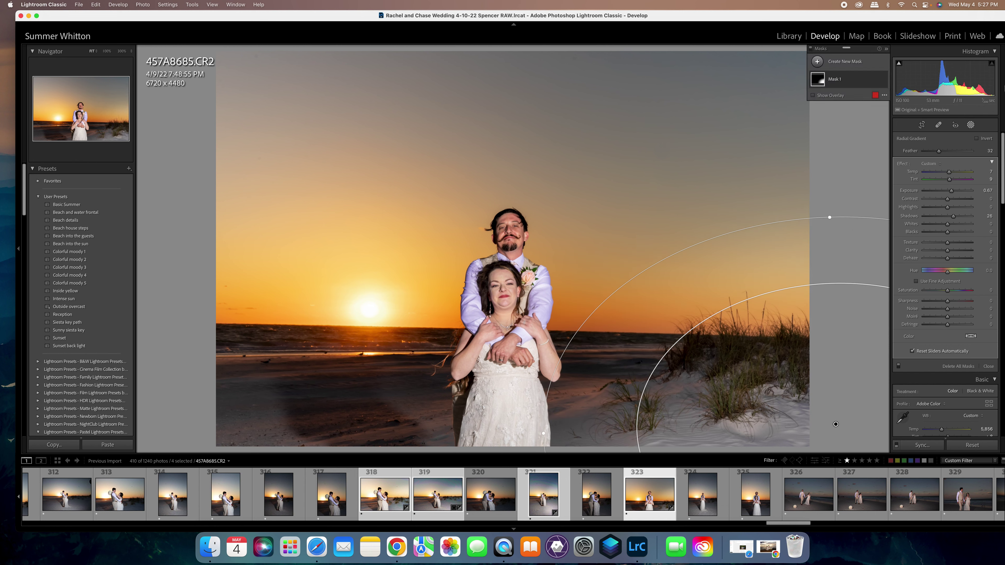
{"action": "left_click", "coordinate": [970, 125]}
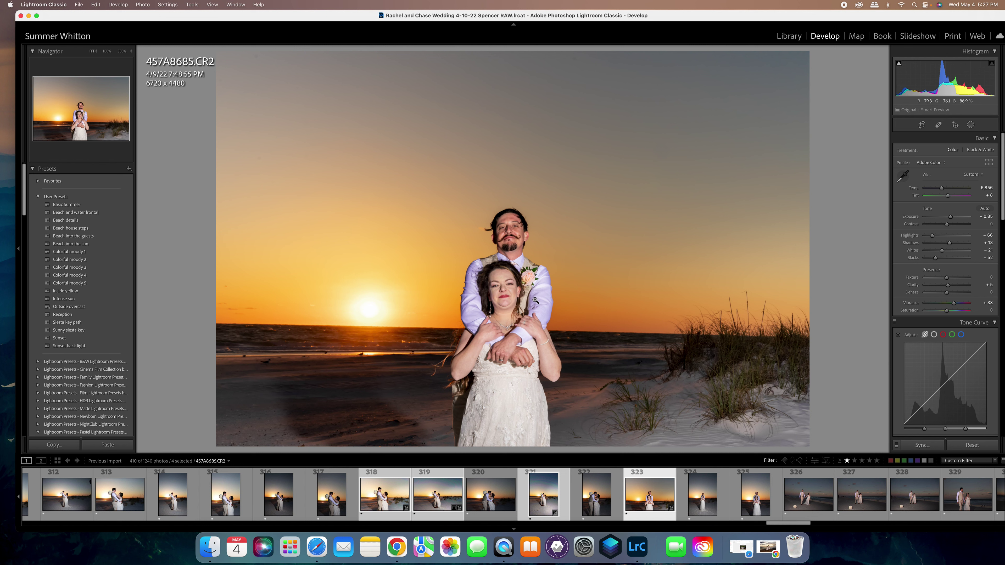
- Reset the whites to 0, then set the highlights to -52 and the shadows to +17
{"action": "double_click", "coordinate": [941, 251]}
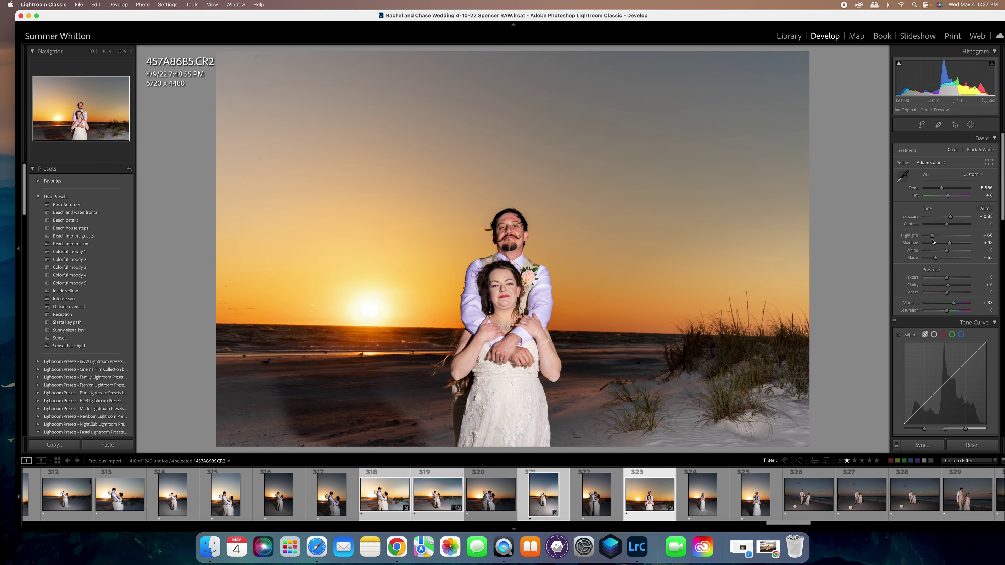
{"action": "left_click_drag", "start_coordinate": [933, 236], "coordinate": [952, 245]}
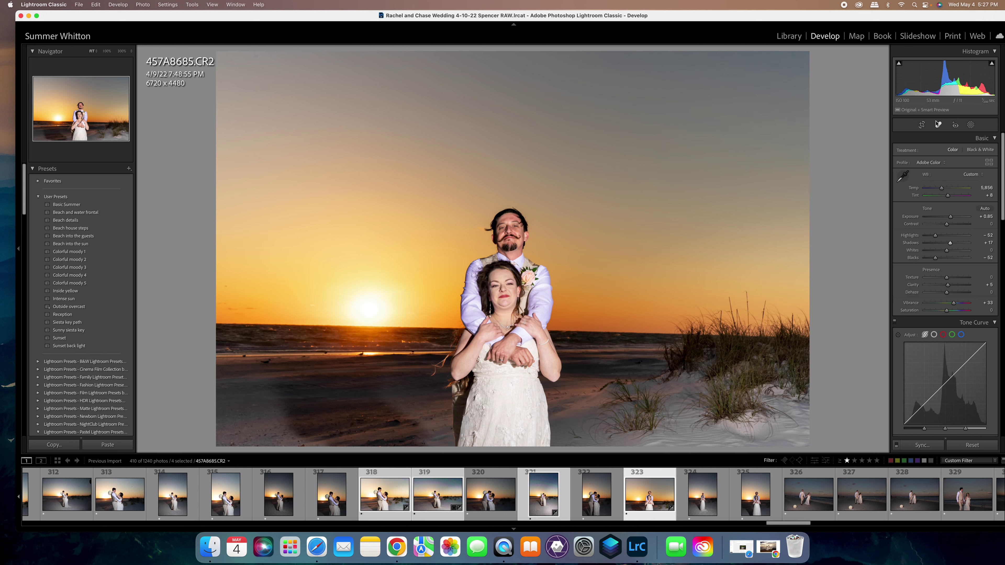
- Straighten the horizon with a crop angle of -1.20 and crop in from the top edge to 5902 x 3935
{"action": "left_click", "coordinate": [922, 124]}
{"action": "left_click_drag", "start_coordinate": [831, 216], "coordinate": [832, 210]}
{"action": "left_click_drag", "start_coordinate": [598, 56], "coordinate": [598, 92]}
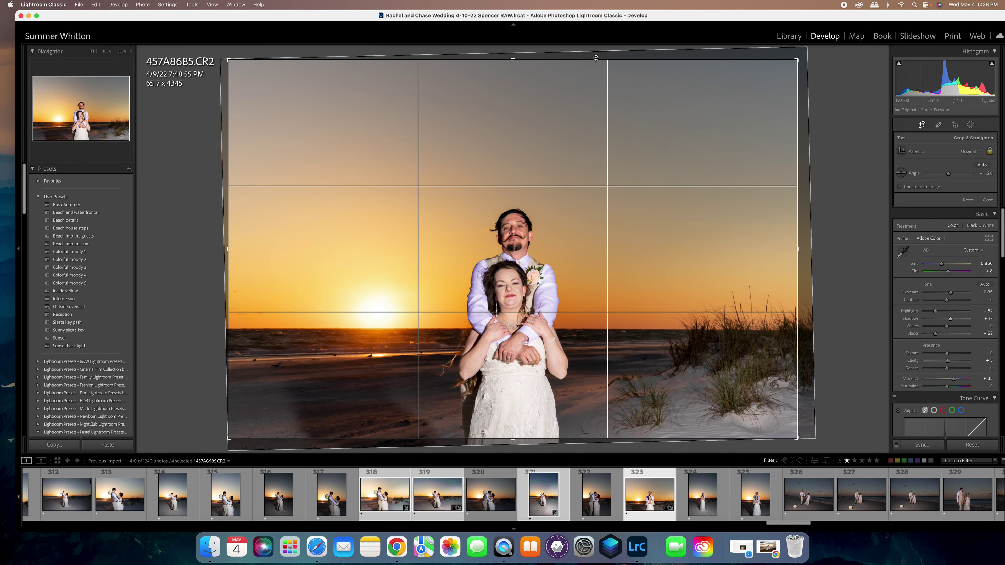
{"action": "left_click", "coordinate": [921, 125]}
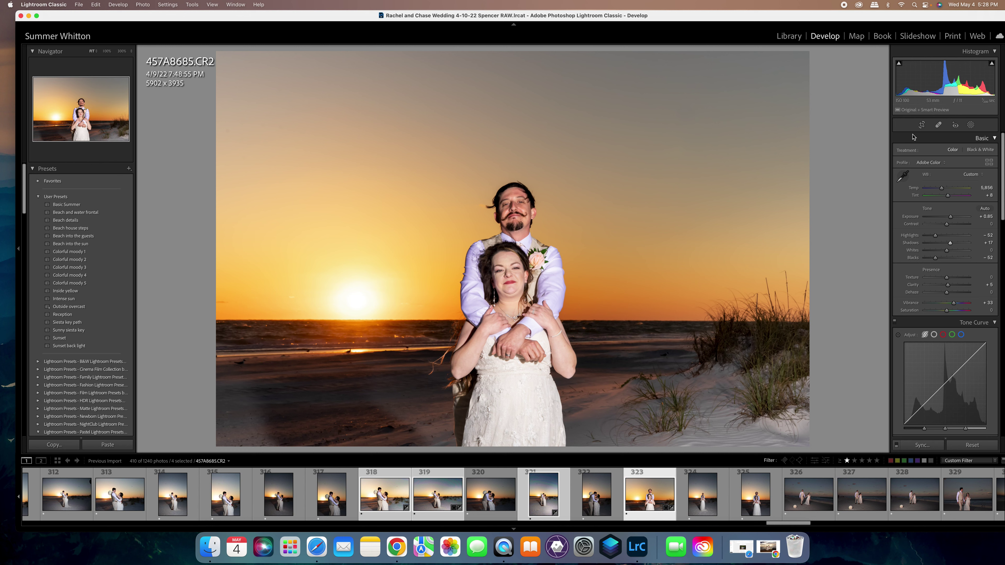
- Add a Select Sky mask and set its exposure to 0.34 and its tint to 77
{"action": "left_click", "coordinate": [970, 125]}
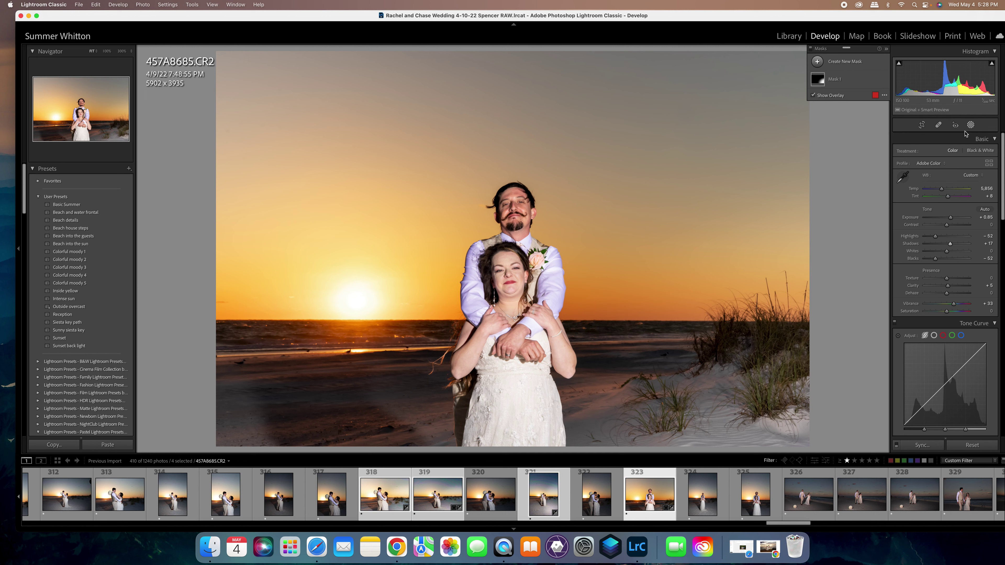
{"action": "left_click", "coordinate": [821, 81]}
{"action": "left_click", "coordinate": [817, 61]}
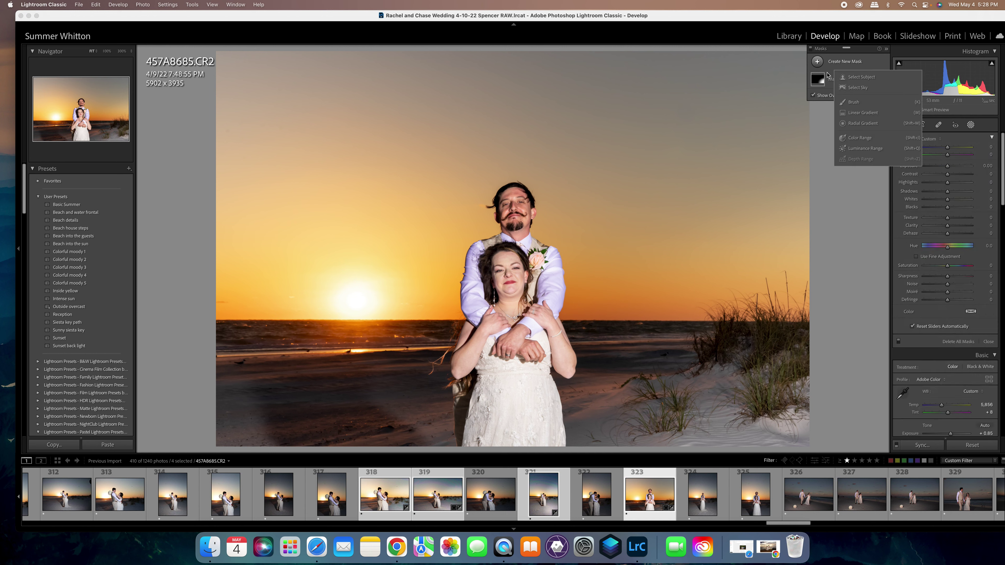
{"action": "left_click", "coordinate": [857, 88]}
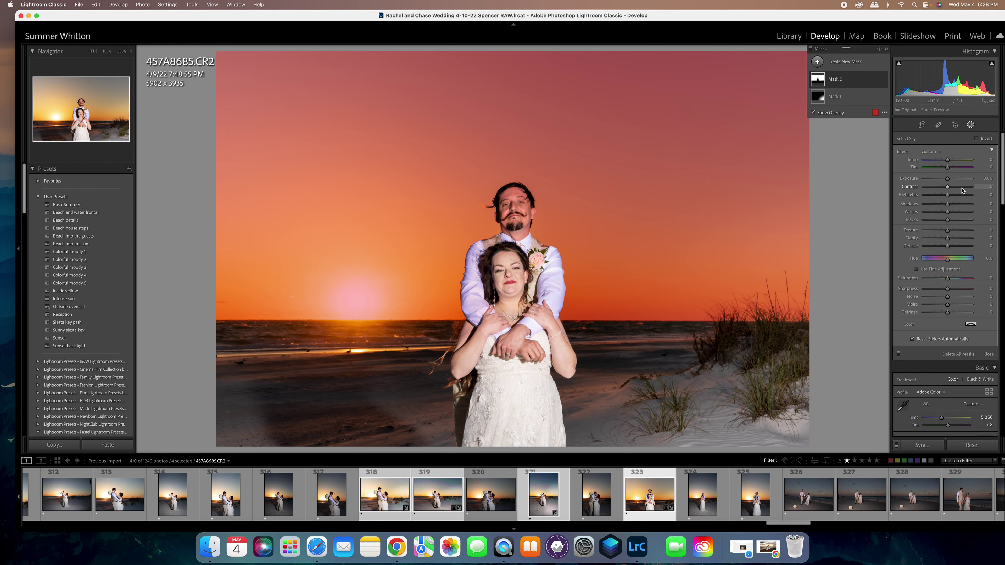
{"action": "left_click_drag", "start_coordinate": [947, 179], "coordinate": [965, 167]}
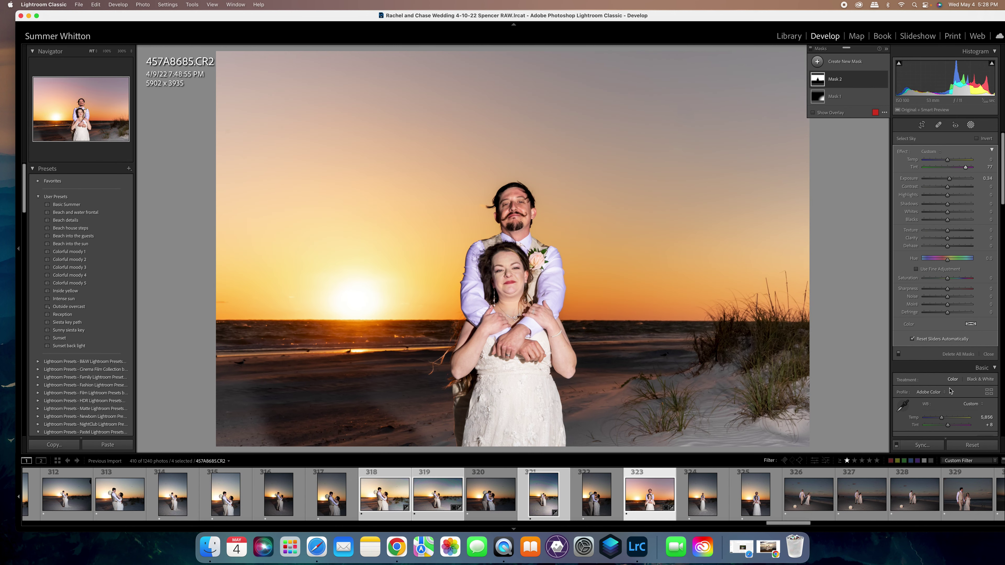
- Synchronize the settings, including Mask 1 and Mask 2 but not crop or spot removal, to the other selected photos
{"action": "left_click", "coordinate": [922, 445]}
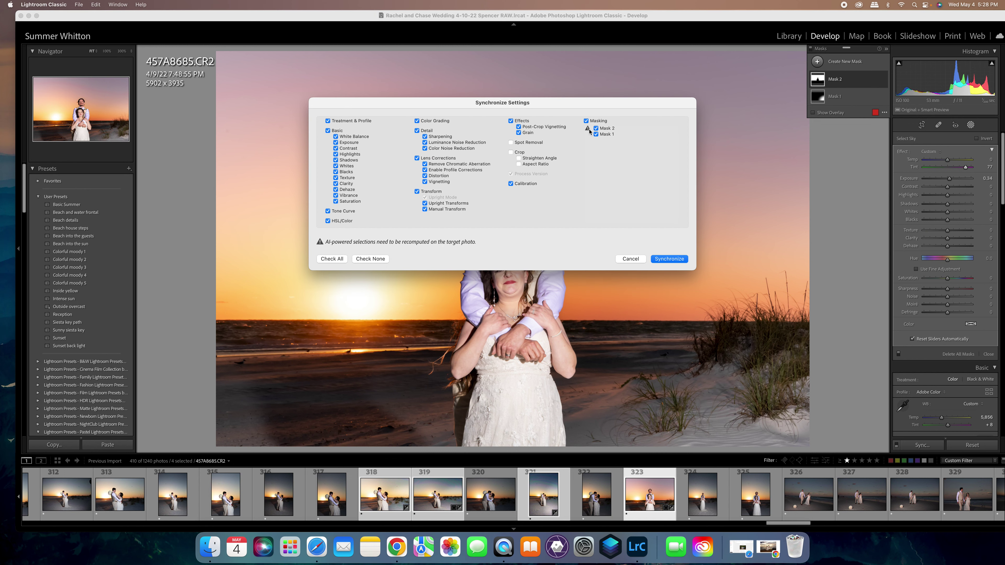
{"action": "left_click", "coordinate": [660, 259]}
- On photo 457A8669.CR2, add a new Select Sky selection to Mask 2
{"action": "left_click", "coordinate": [545, 177]}
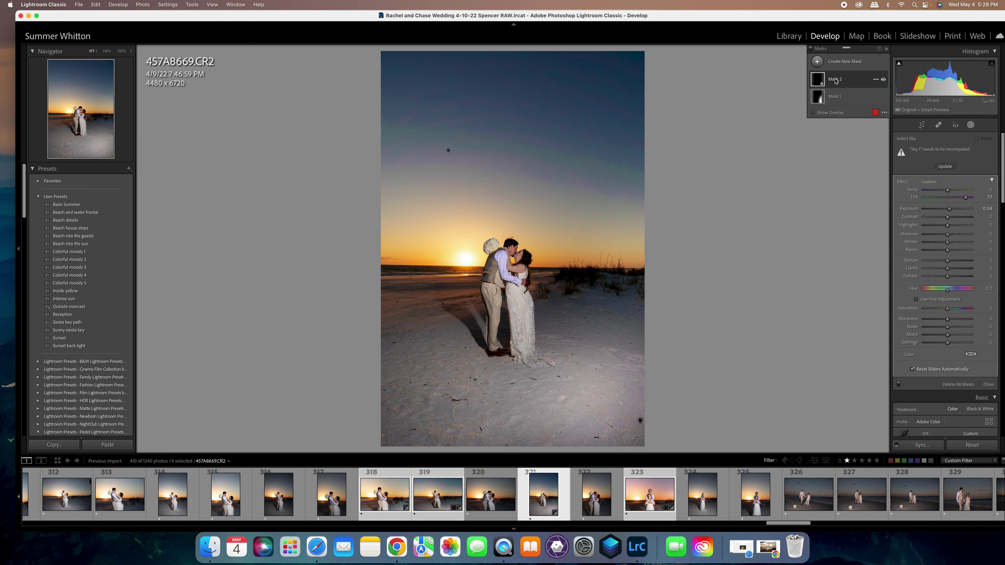
{"action": "left_click", "coordinate": [853, 82]}
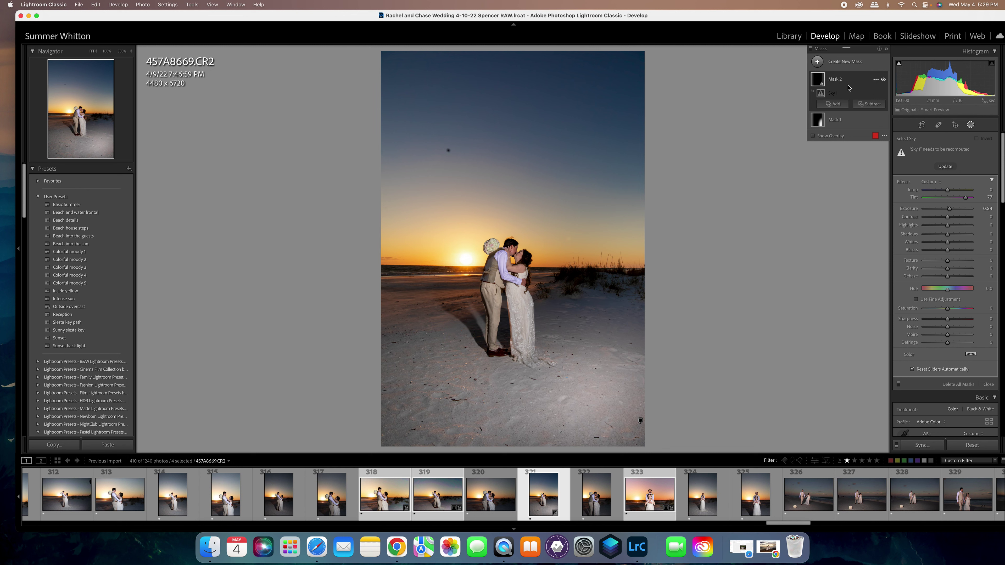
{"action": "left_click", "coordinate": [838, 105]}
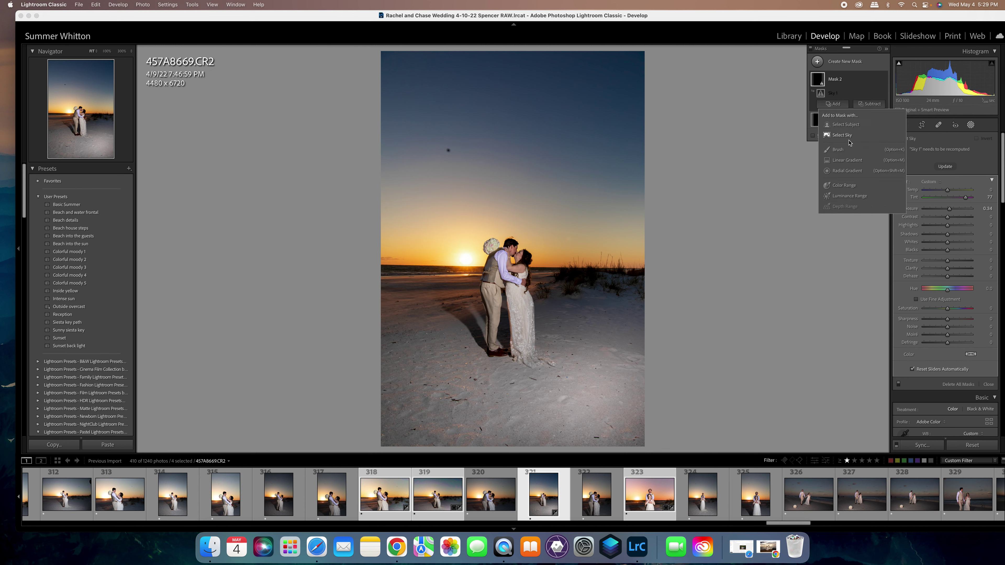
{"action": "left_click", "coordinate": [843, 135]}
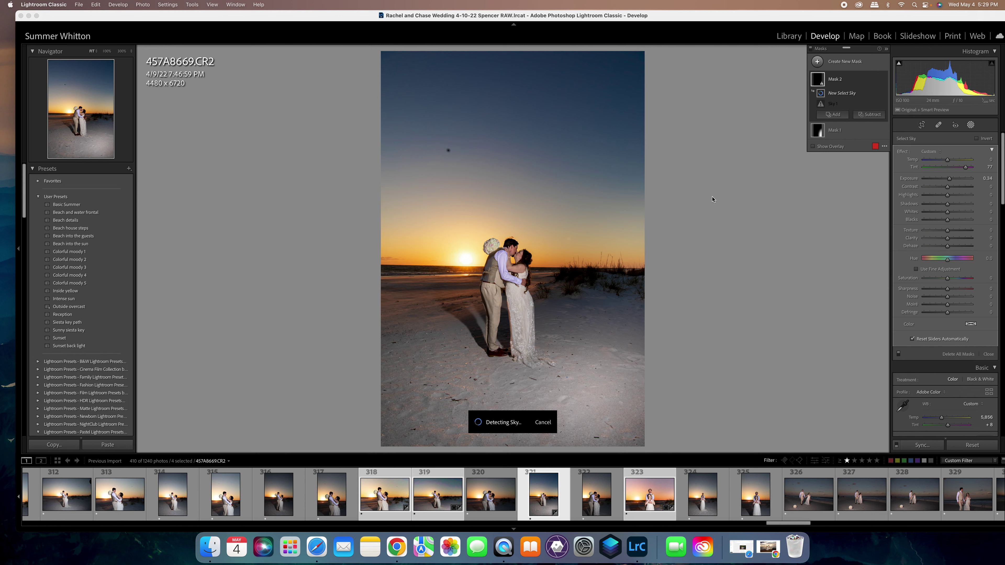